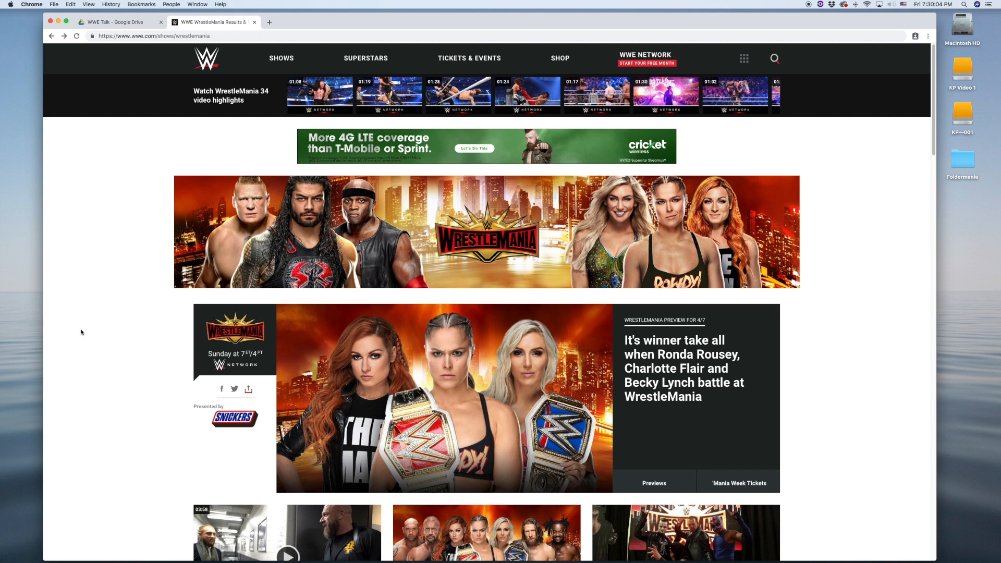
{"action": "scroll", "coordinate": [81, 332], "scroll_direction": "down", "scroll_amount": 5}
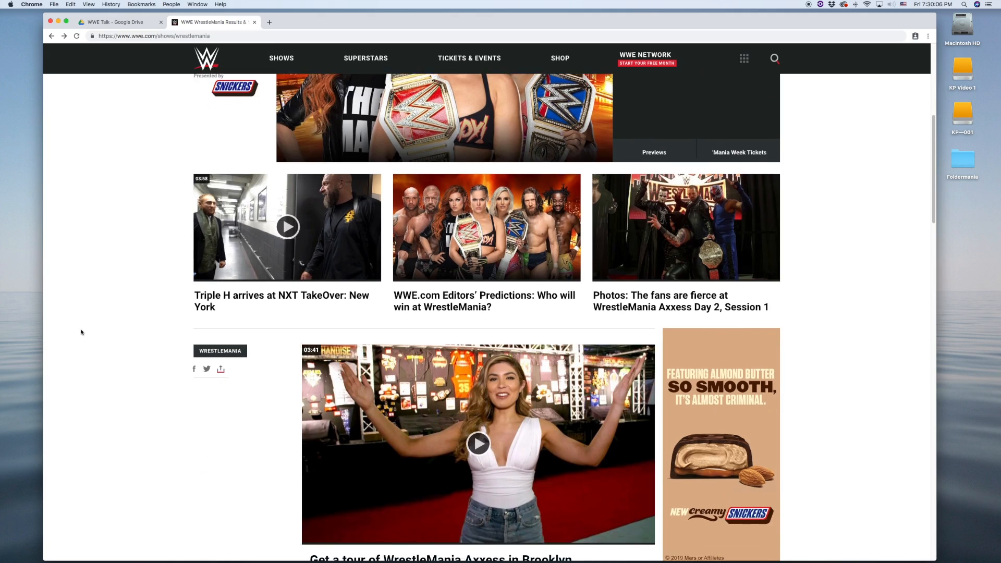
{"action": "scroll", "coordinate": [81, 332], "scroll_direction": "up", "scroll_amount": 5}
{"action": "scroll", "coordinate": [80, 332], "scroll_direction": "down", "scroll_amount": 20}
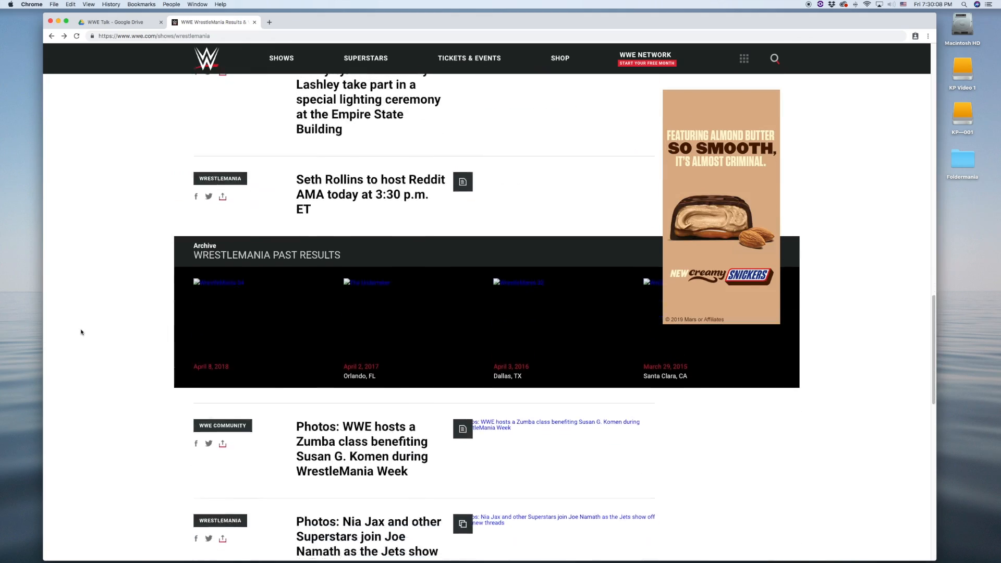
{"action": "scroll", "coordinate": [81, 332], "scroll_direction": "up", "scroll_amount": 20}
{"action": "scroll", "coordinate": [81, 332], "scroll_direction": "up", "scroll_amount": 3}
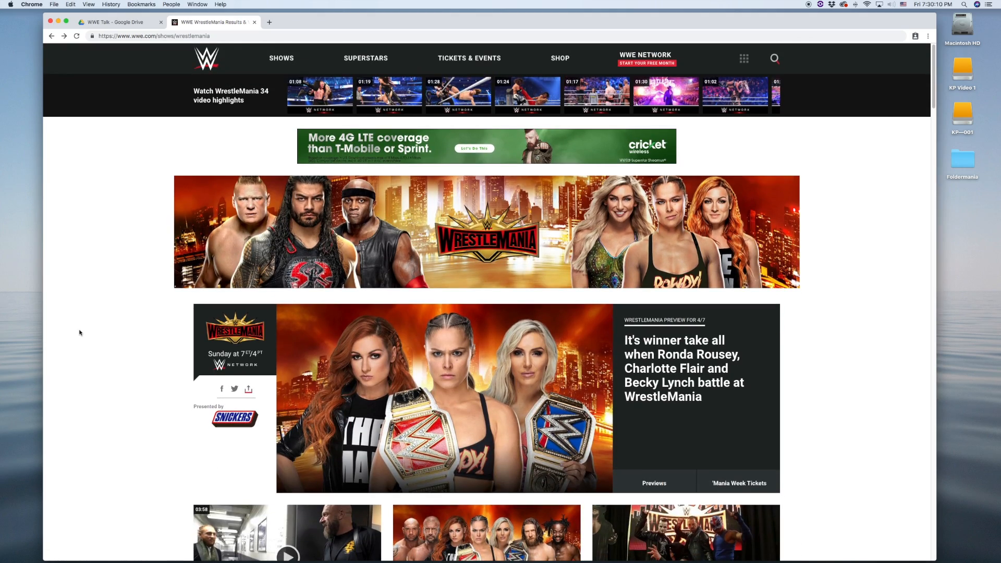
- Switch to Google Drive and create a blank Google Form in the WWE Talk folder
{"action": "key", "text": "ctrl+shift+Tab"}
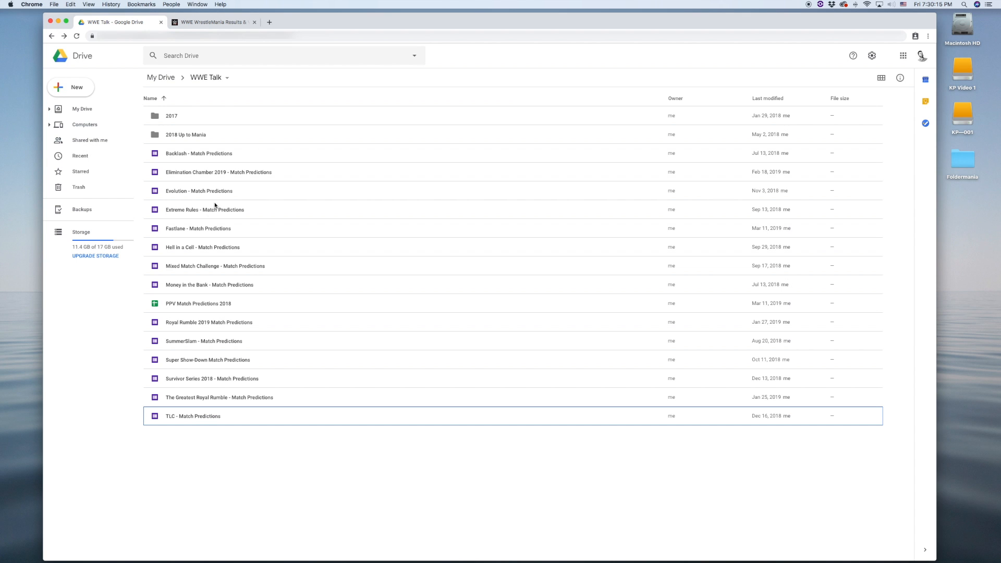
{"action": "left_click", "coordinate": [73, 87]}
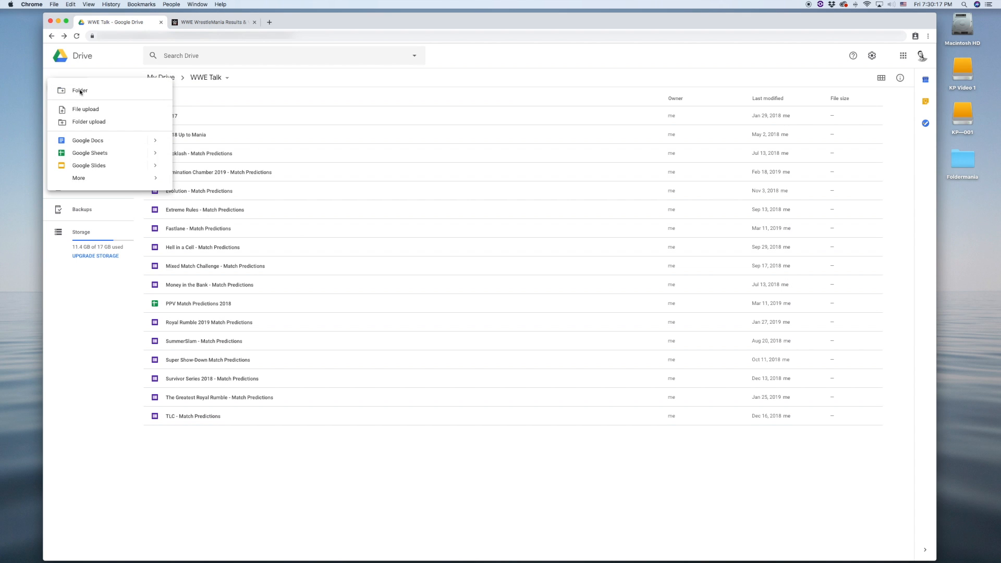
{"action": "mouse_move", "coordinate": [82, 178]}
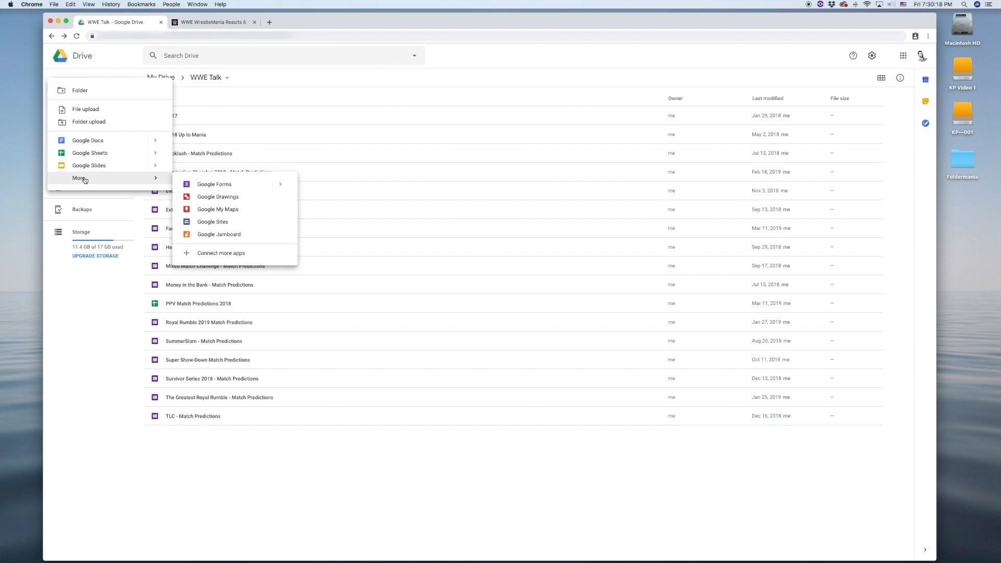
{"action": "left_click", "coordinate": [229, 188]}
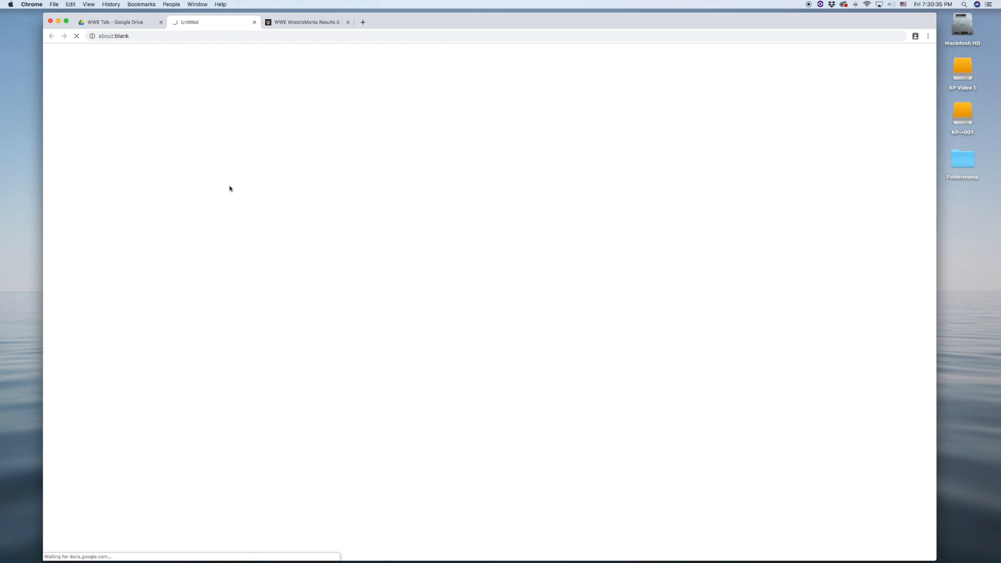
- Switch to the WWE site, open the WrestleMania preview article and go to the Winner Take All Match entry under Full Details
{"action": "key", "text": "ctrl+Tab"}
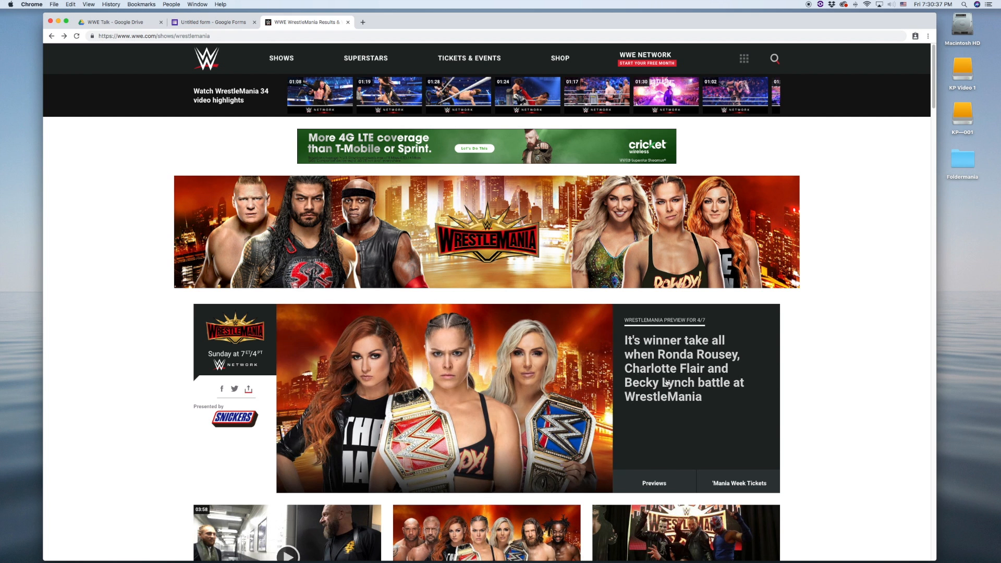
{"action": "left_click", "coordinate": [666, 382]}
{"action": "scroll", "coordinate": [667, 382], "scroll_direction": "down", "scroll_amount": 6}
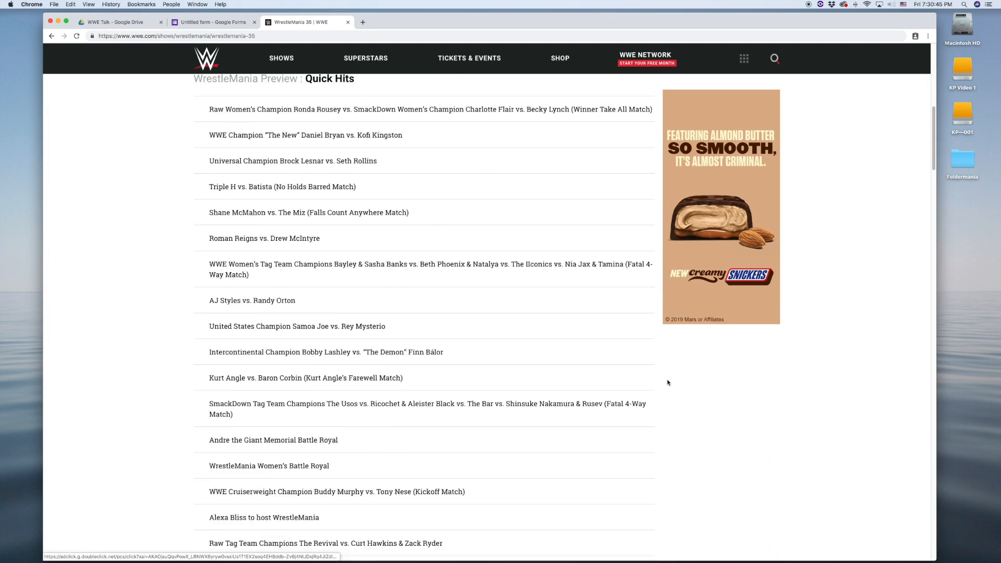
{"action": "scroll", "coordinate": [667, 383], "scroll_direction": "down", "scroll_amount": 10}
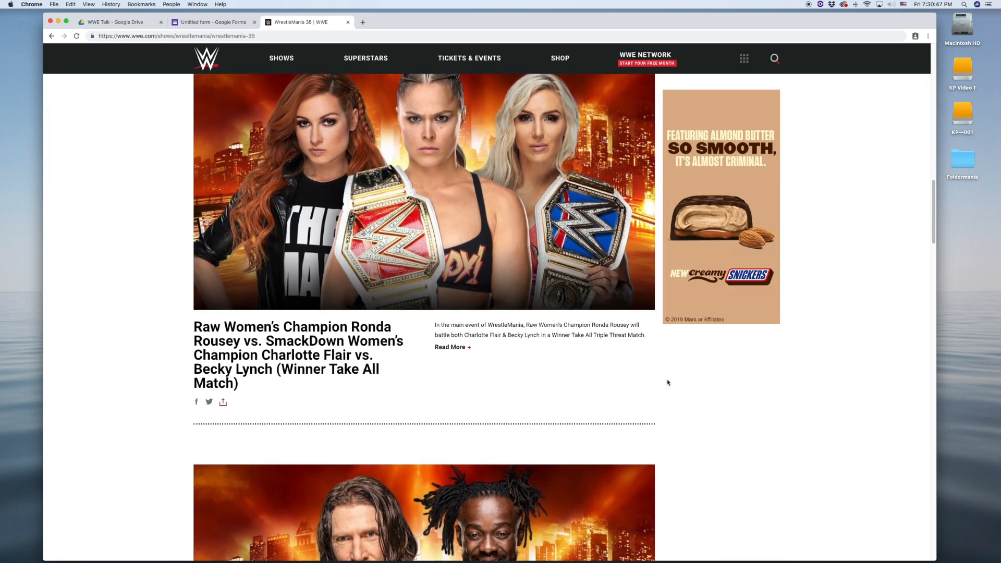
{"action": "scroll", "coordinate": [668, 382], "scroll_direction": "down", "scroll_amount": 7}
{"action": "scroll", "coordinate": [667, 383], "scroll_direction": "up", "scroll_amount": 8}
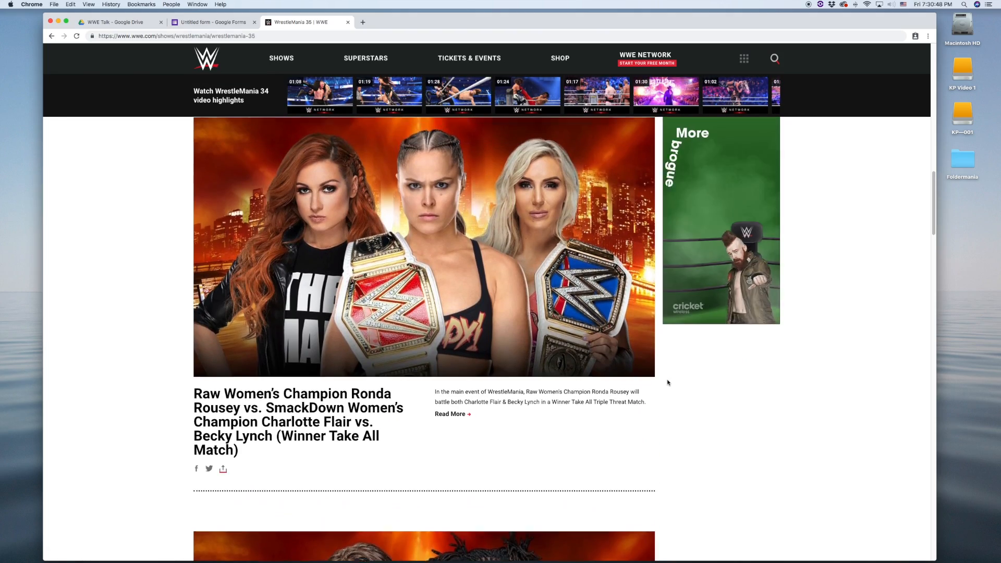
{"action": "scroll", "coordinate": [667, 382], "scroll_direction": "up", "scroll_amount": 2}
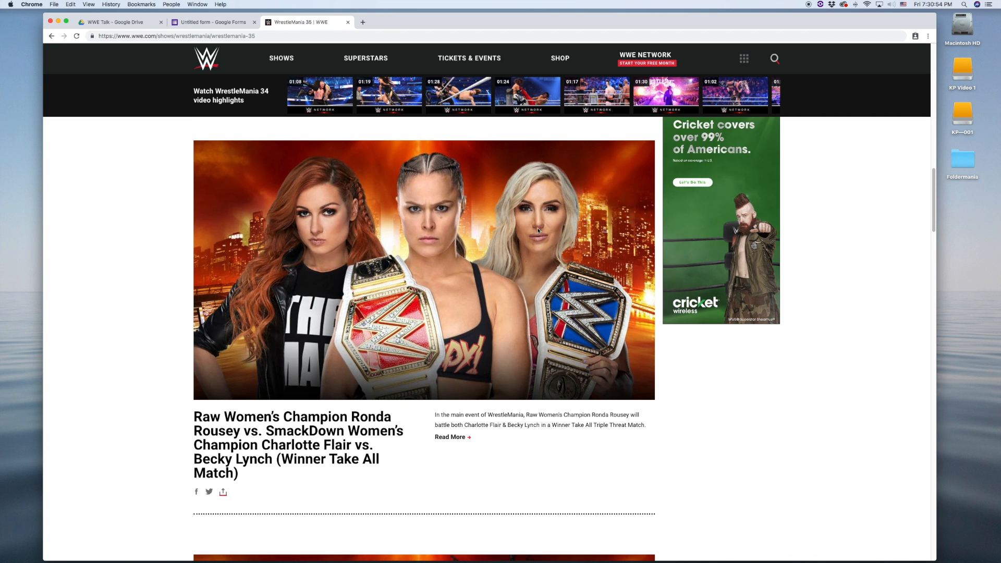
- Copy the image address of the Winner Take All Match picture
{"action": "right_click", "coordinate": [341, 268]}
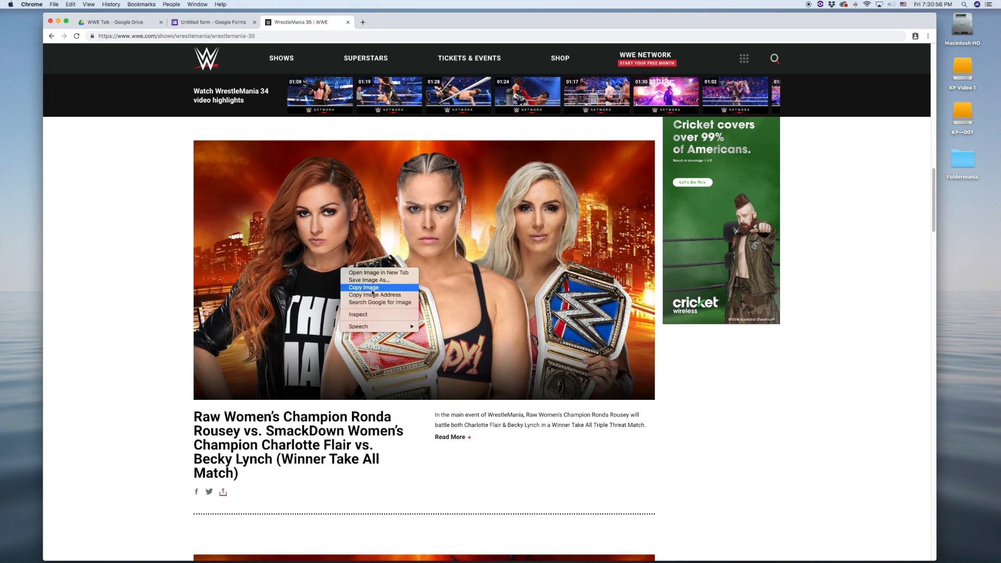
{"action": "right_click", "coordinate": [290, 228]}
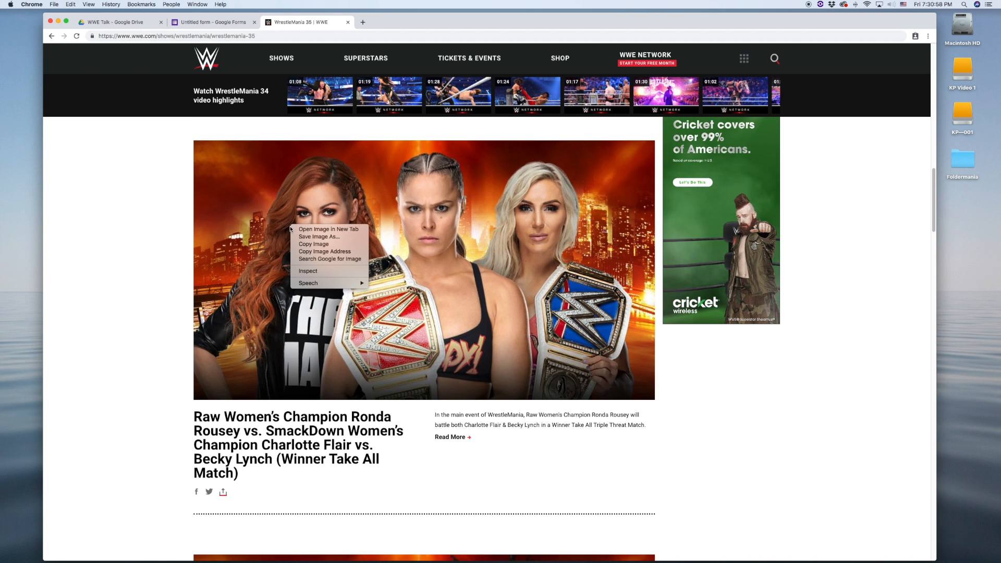
{"action": "left_click", "coordinate": [342, 252]}
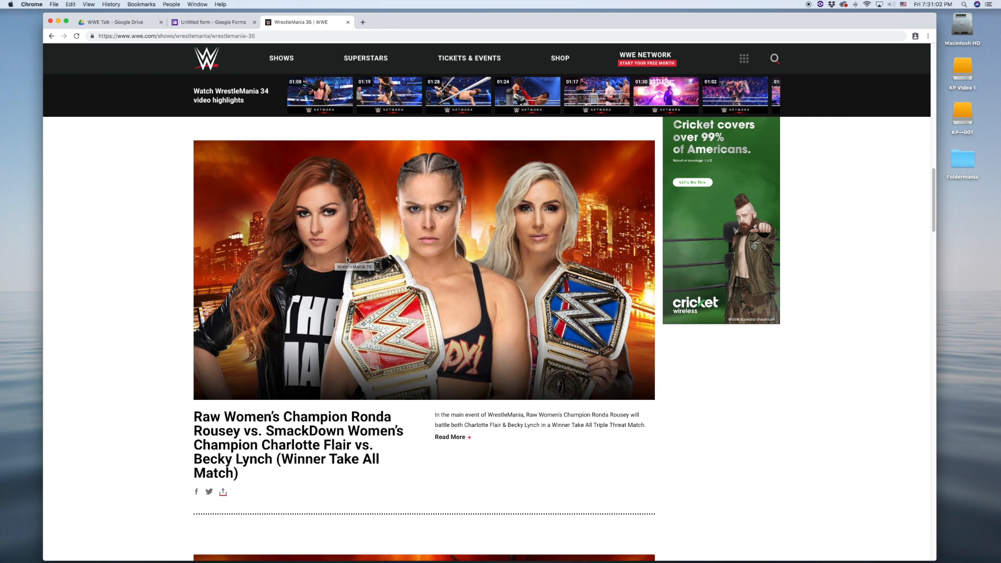
- Return to the untitled Google Form and name it "Wrestlemania Match Predictions"
{"action": "key", "text": "ctrl+shift+Tab"}
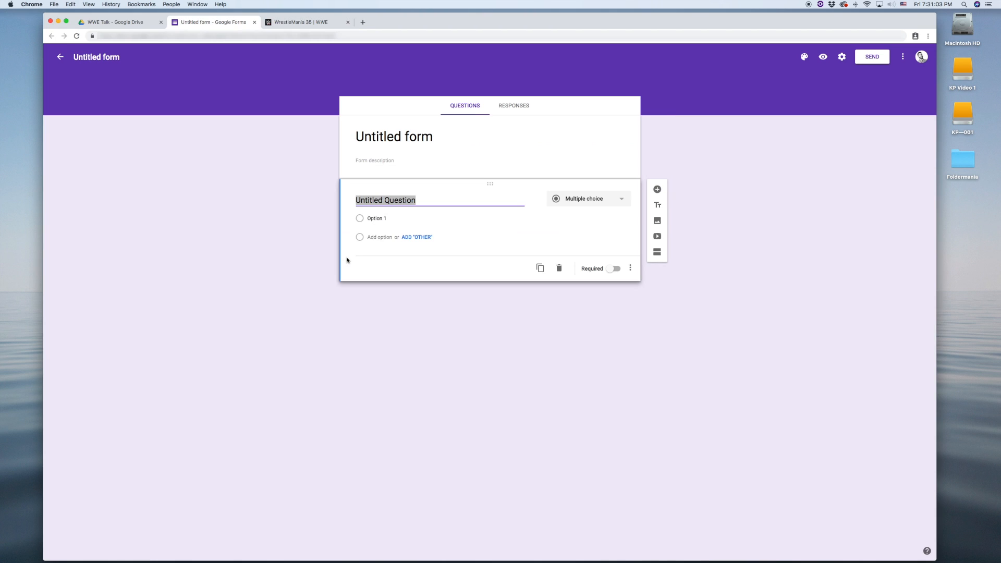
{"action": "left_click", "coordinate": [318, 263]}
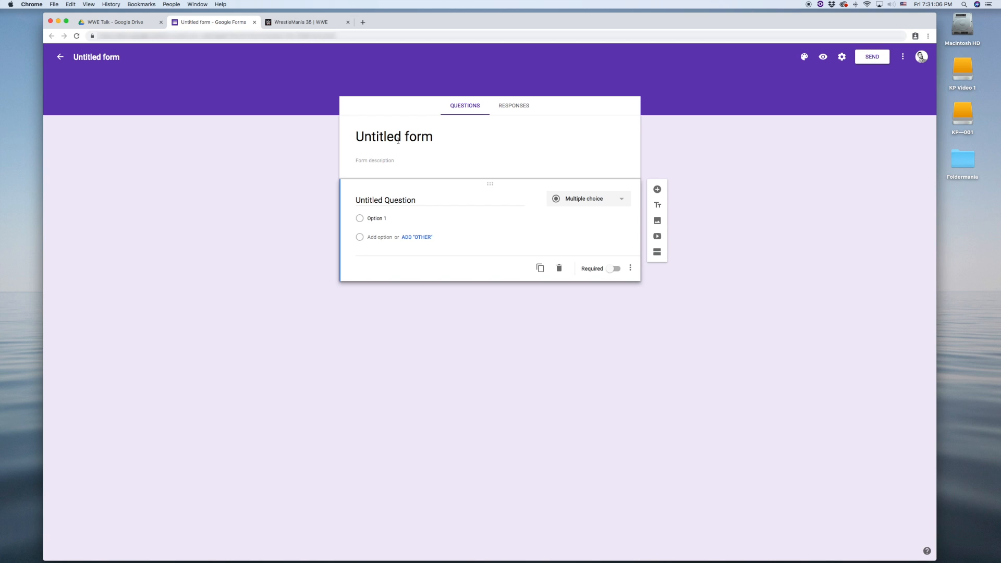
{"action": "left_click", "coordinate": [94, 58]}
{"action": "type", "text": "Wrestlemania Match Predictions"}
{"action": "left_click", "coordinate": [101, 124]}
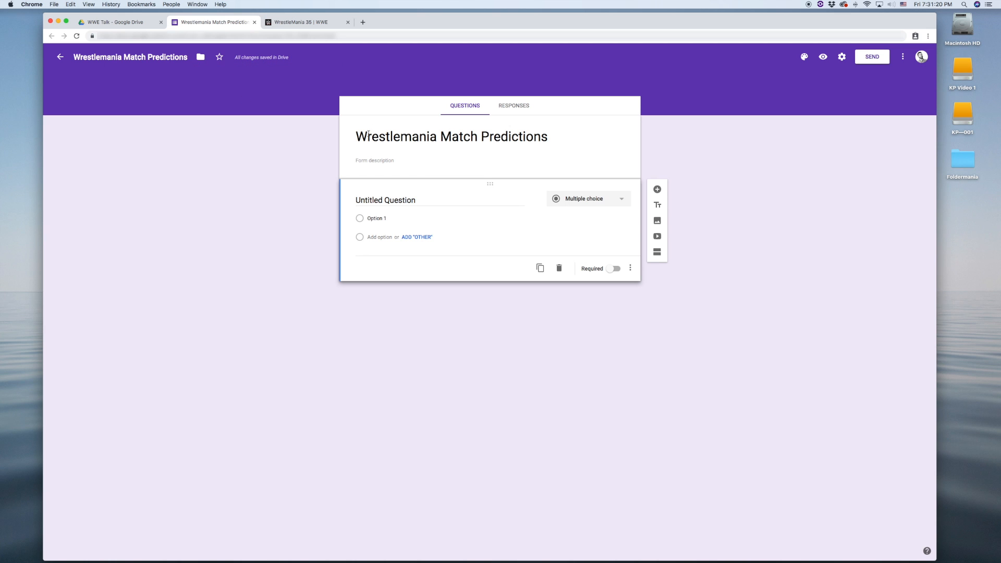
- Fill the form description with the "Showcase of the Immortals" summary paragraph copied from the WWE preview article
{"action": "left_click", "coordinate": [385, 159]}
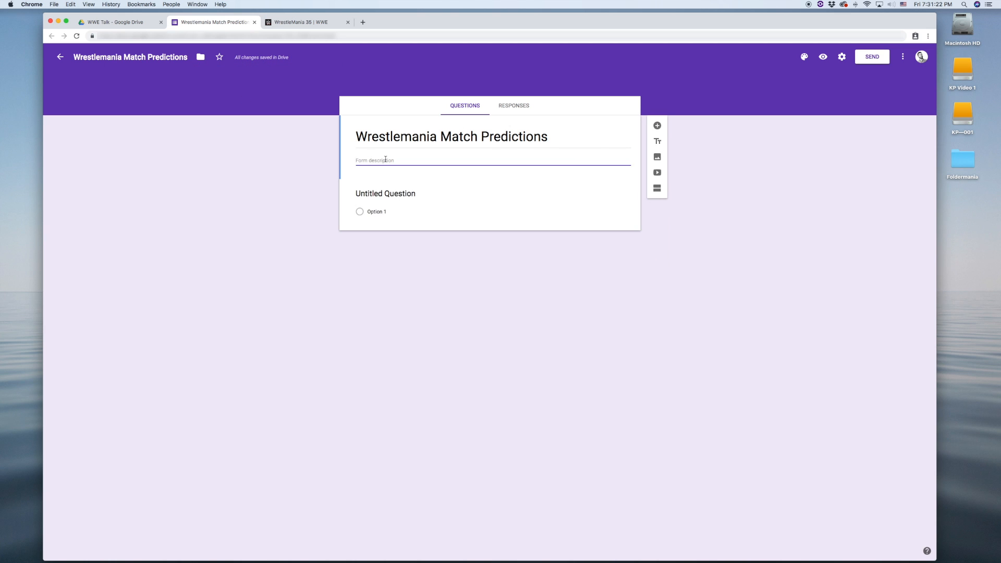
{"action": "key", "text": "ctrl+Tab"}
{"action": "scroll", "coordinate": [387, 174], "scroll_direction": "up", "scroll_amount": 20}
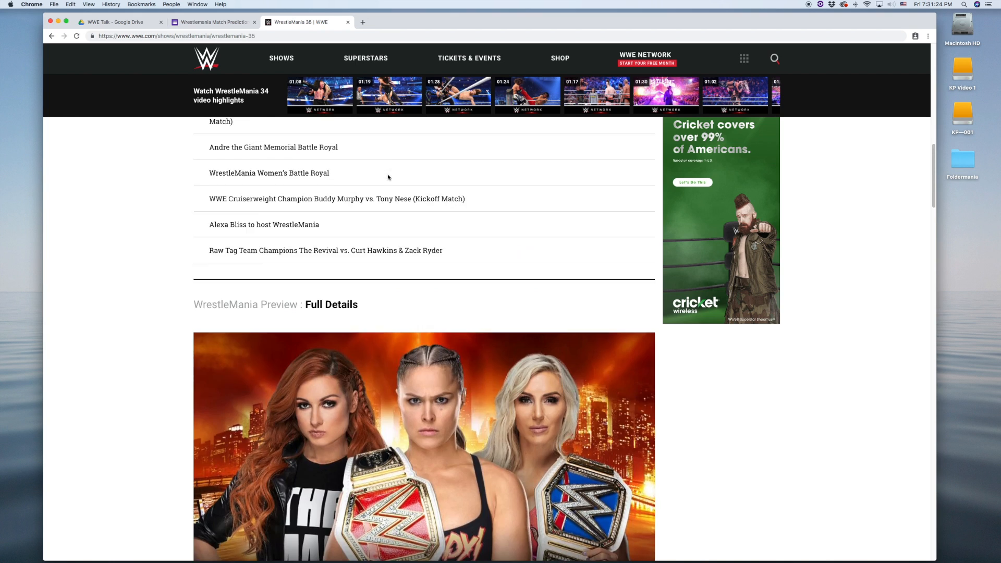
{"action": "scroll", "coordinate": [387, 178], "scroll_direction": "down", "scroll_amount": 3}
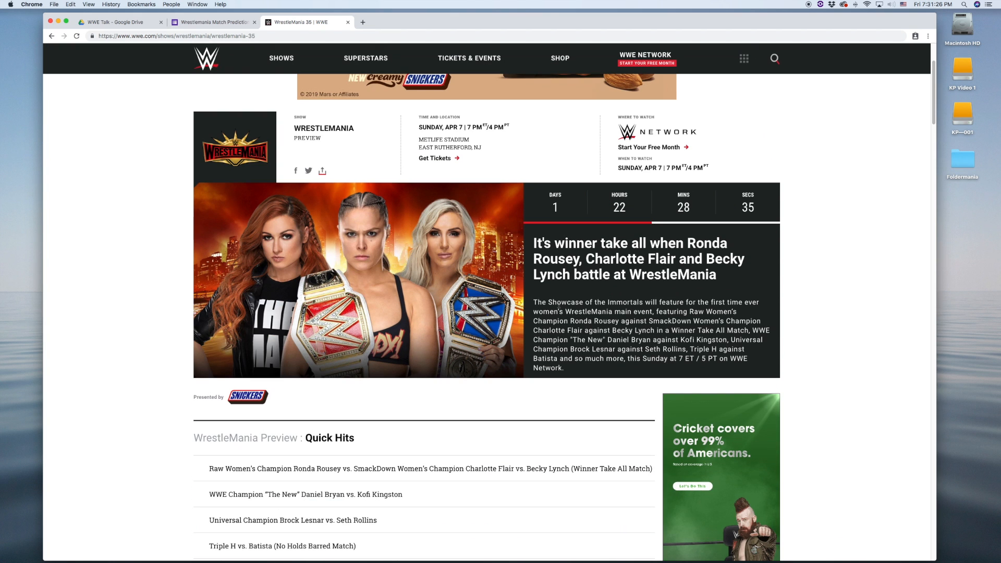
{"action": "left_click_drag", "start_coordinate": [532, 301], "coordinate": [580, 388]}
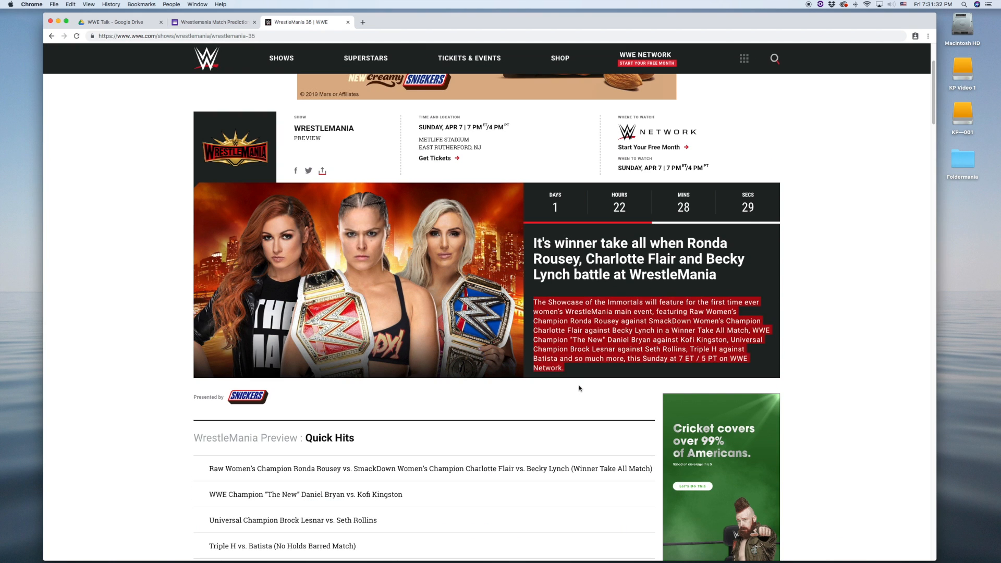
{"action": "key", "text": "super+c"}
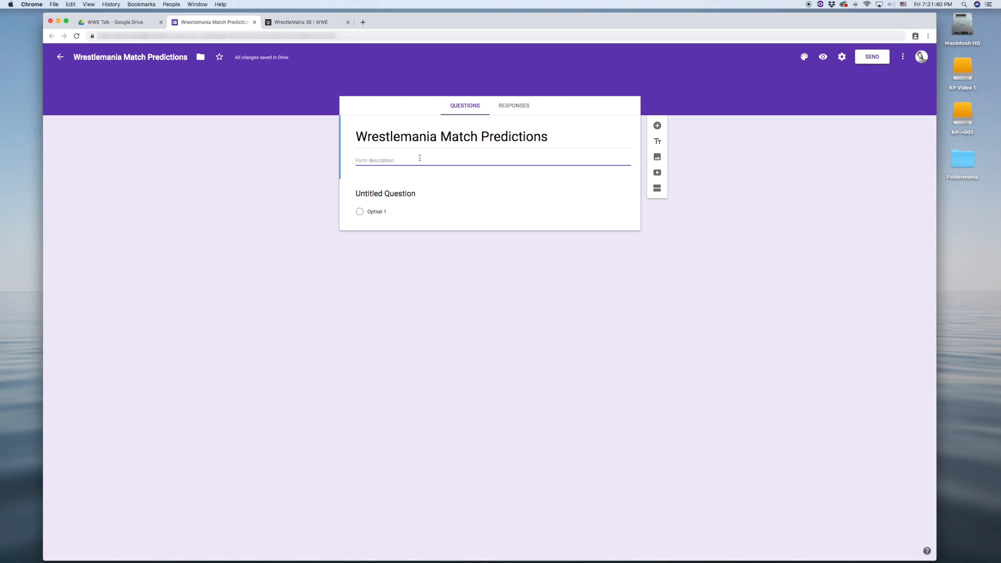
{"action": "key", "text": "super+v"}
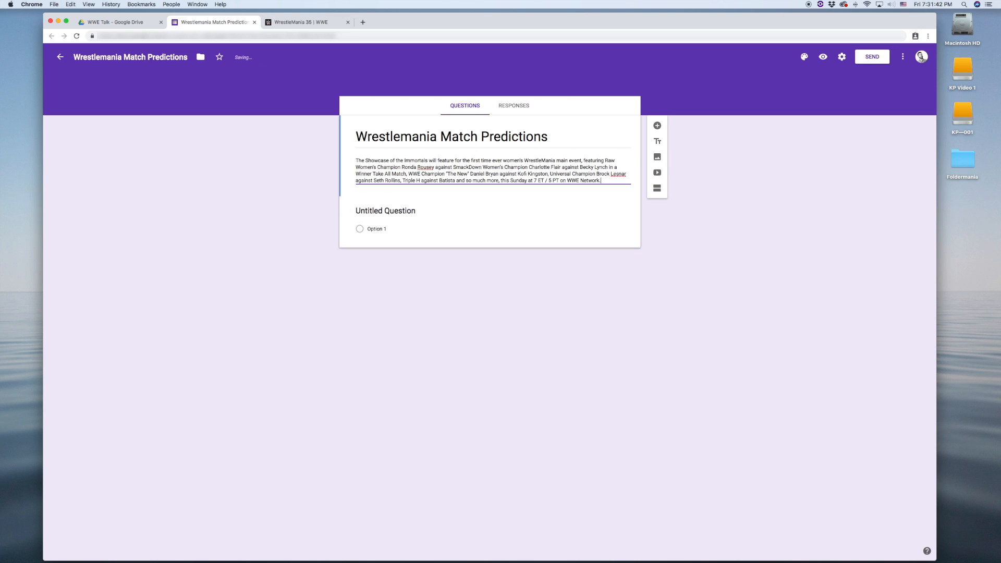
- Title the first question "Winner Take All Match", copying the text from the match heading in the WWE article
{"action": "key", "text": "Tab"}
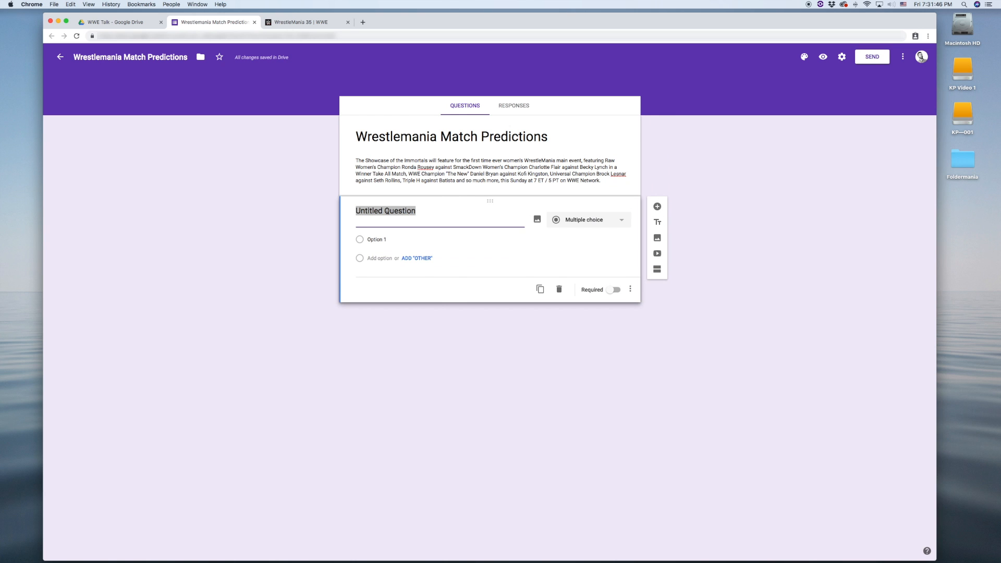
{"action": "key", "text": "ctrl+Tab"}
{"action": "scroll", "coordinate": [462, 206], "scroll_direction": "down", "scroll_amount": 15}
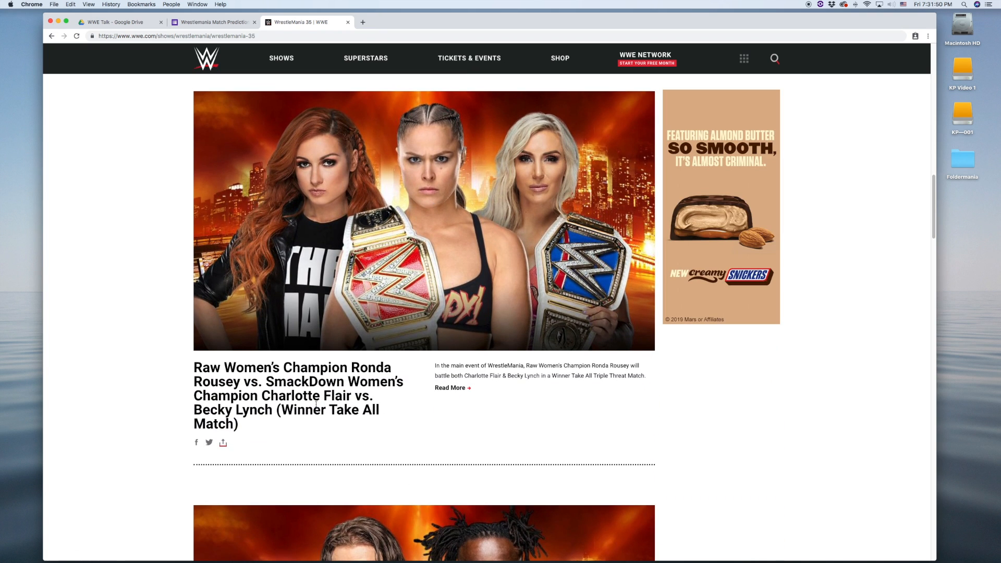
{"action": "left_click_drag", "start_coordinate": [282, 411], "coordinate": [233, 423]}
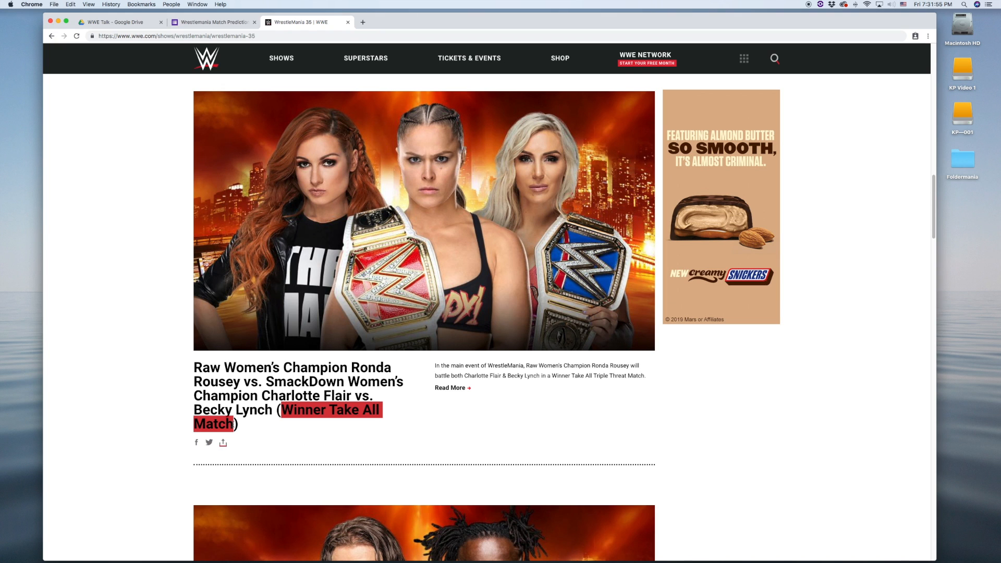
{"action": "key", "text": "ctrl+shift+Tab"}
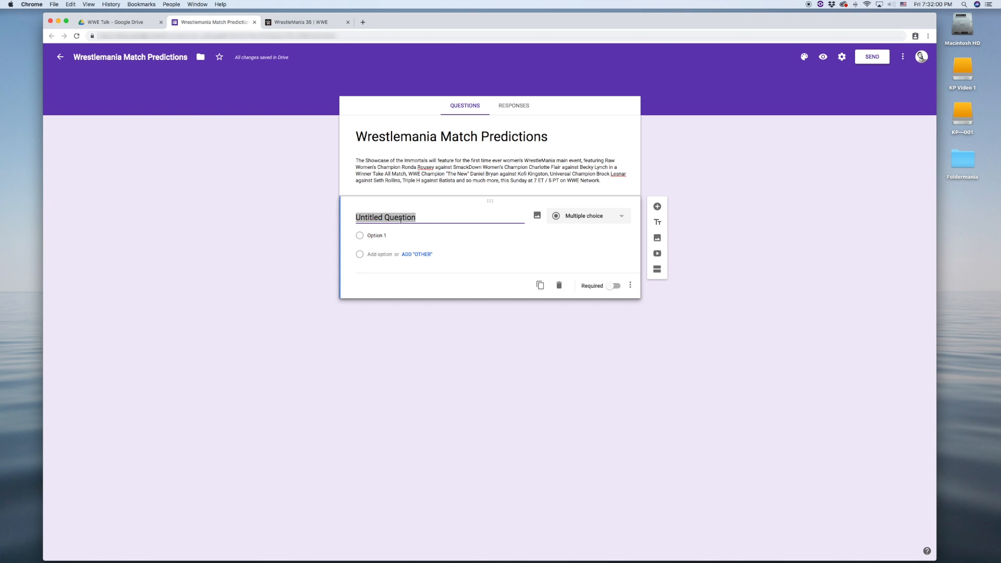
{"action": "key", "text": "super+v"}
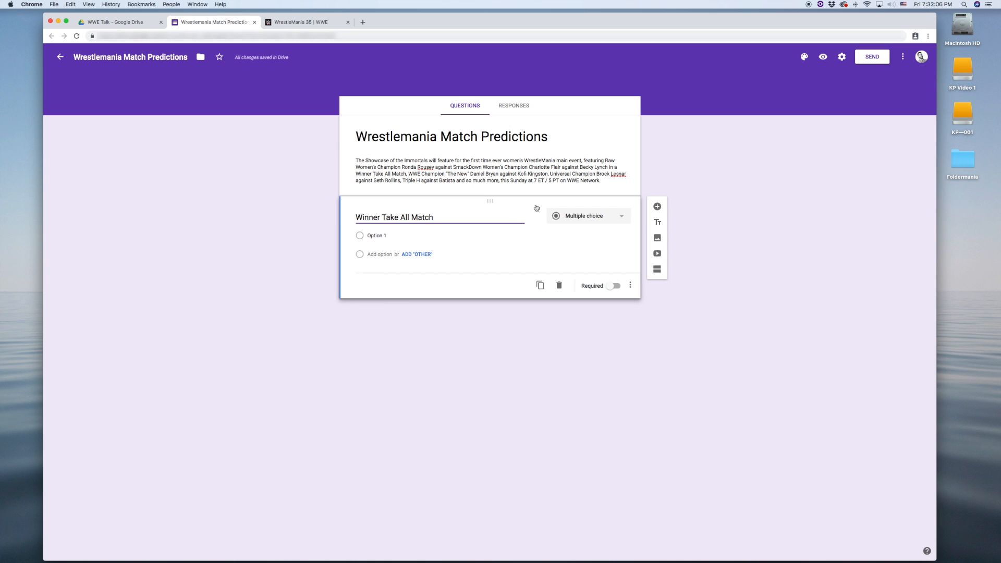
- Insert the Winner Take All Match picture into the question by URL, using the image address copied from the WWE article
{"action": "left_click", "coordinate": [537, 217]}
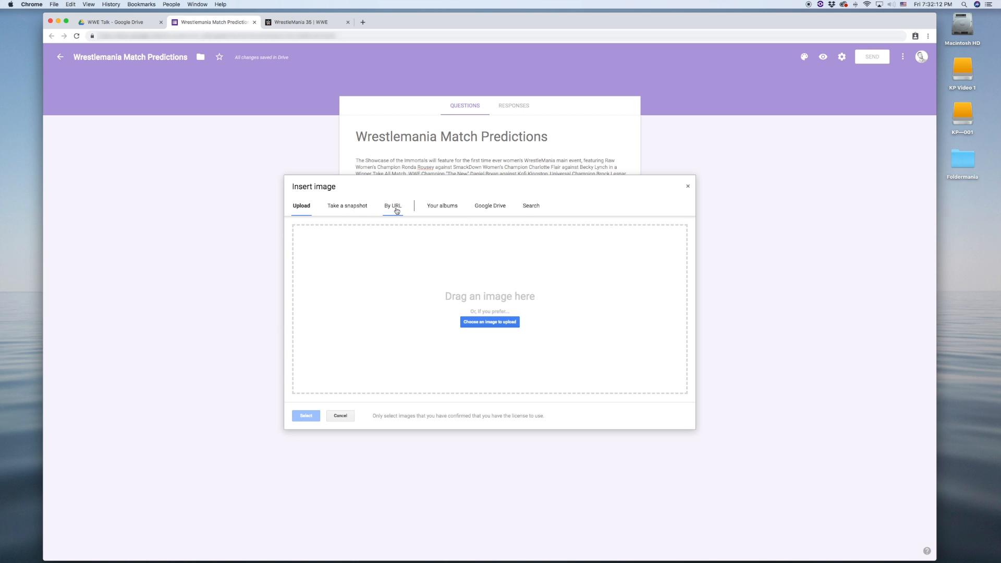
{"action": "left_click", "coordinate": [396, 209]}
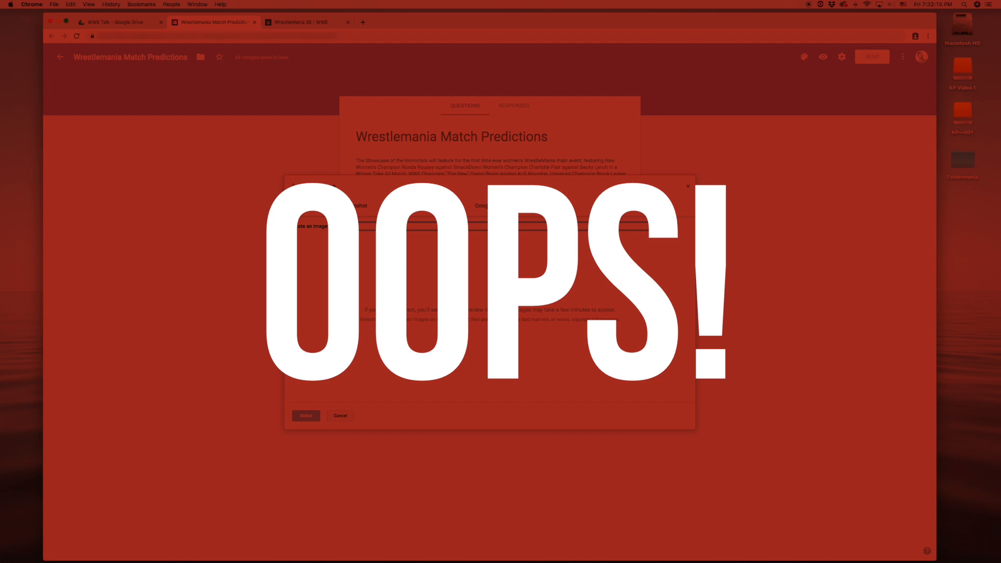
{"action": "key", "text": "ctrl+Tab"}
{"action": "right_click", "coordinate": [428, 212]}
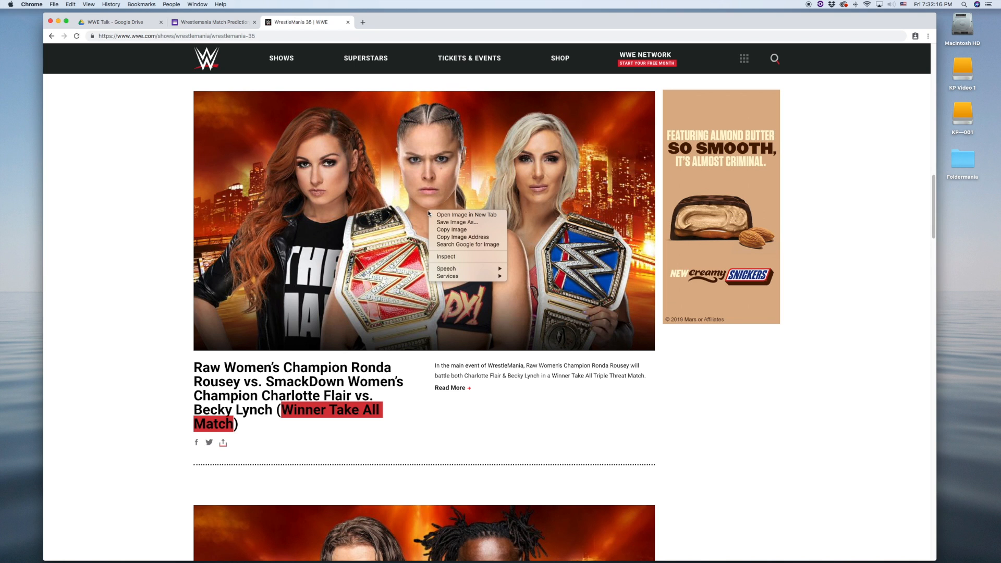
{"action": "left_click", "coordinate": [446, 238]}
{"action": "key", "text": "ctrl+Tab"}
{"action": "key", "text": "super+v"}
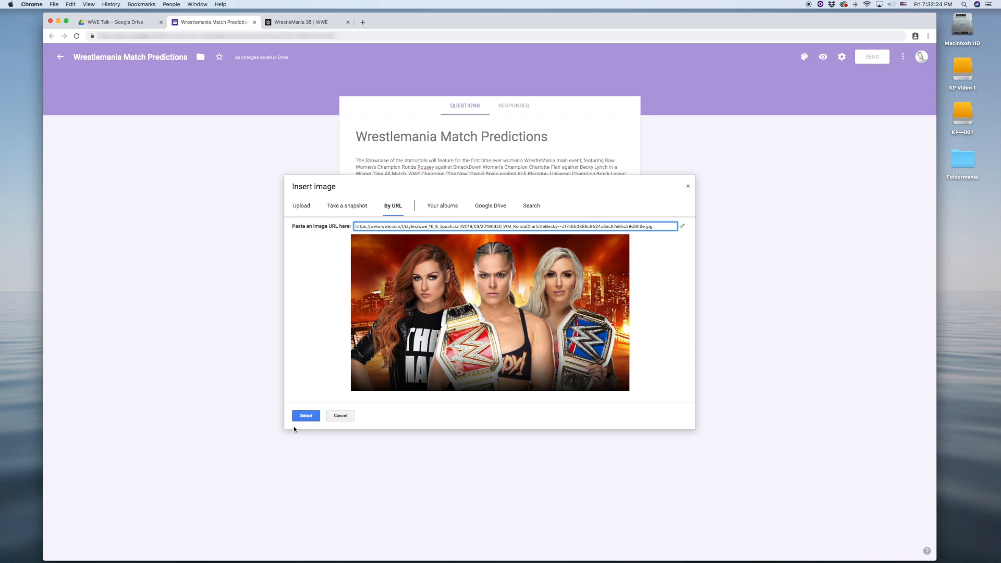
{"action": "left_click", "coordinate": [306, 415]}
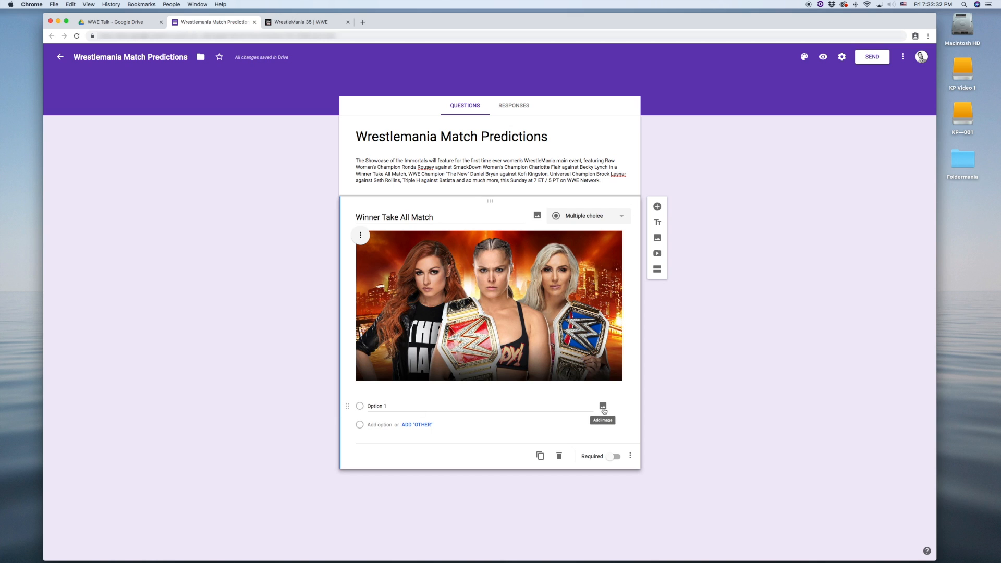
- Set the first answer option of the Winner Take All Match question to "Becky Lynch"
{"action": "left_click", "coordinate": [449, 408]}
{"action": "type", "text": "Becky Lynch"}
{"action": "key", "text": "Return"}
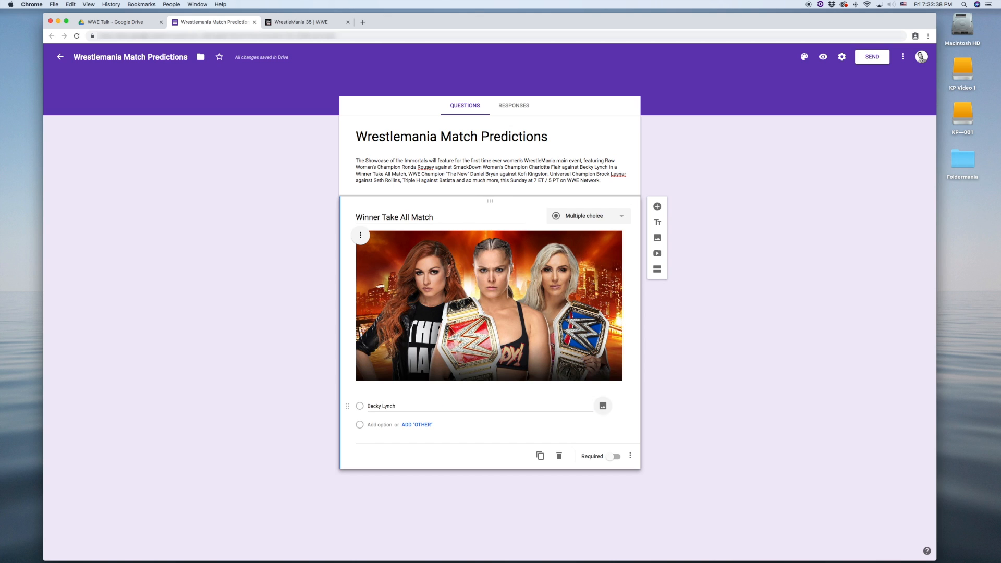
- Add "Ronda Rousey", "Charlotte Flair" and "No Decision/Other" as further answer options of the Winner Take All Match question
{"action": "type", "text": "Ronda Rousey"}
{"action": "key", "text": "Return"}
{"action": "type", "text": "Cha"}
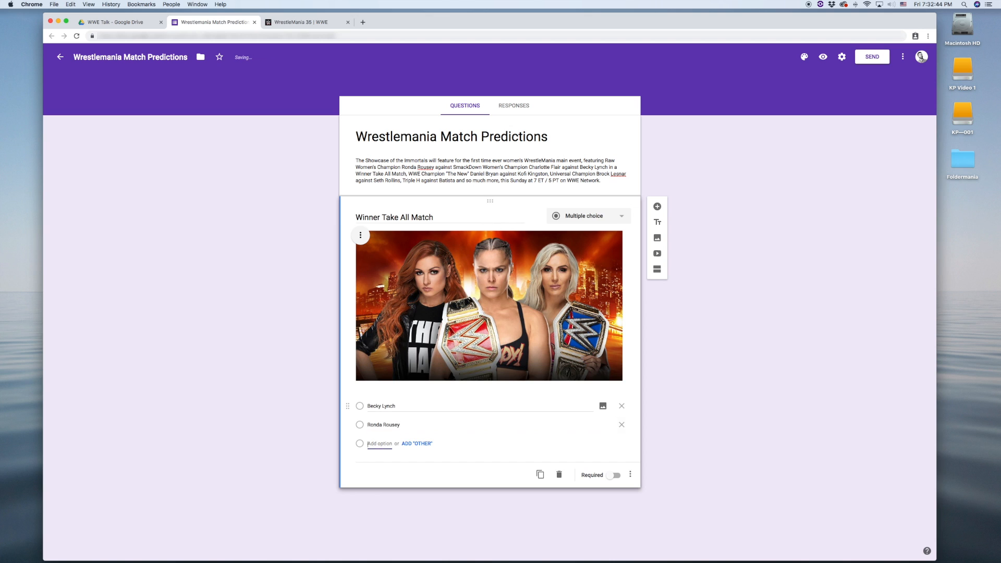
{"action": "type", "text": "rlotte Flair"}
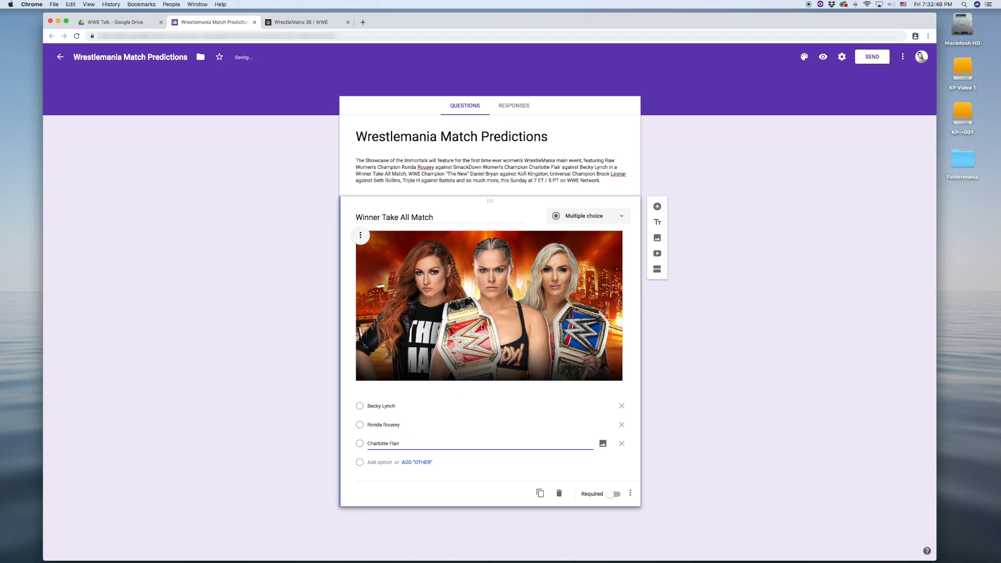
{"action": "key", "text": "Tab"}
{"action": "key", "text": "Tab"}
{"action": "key", "text": "Tab"}
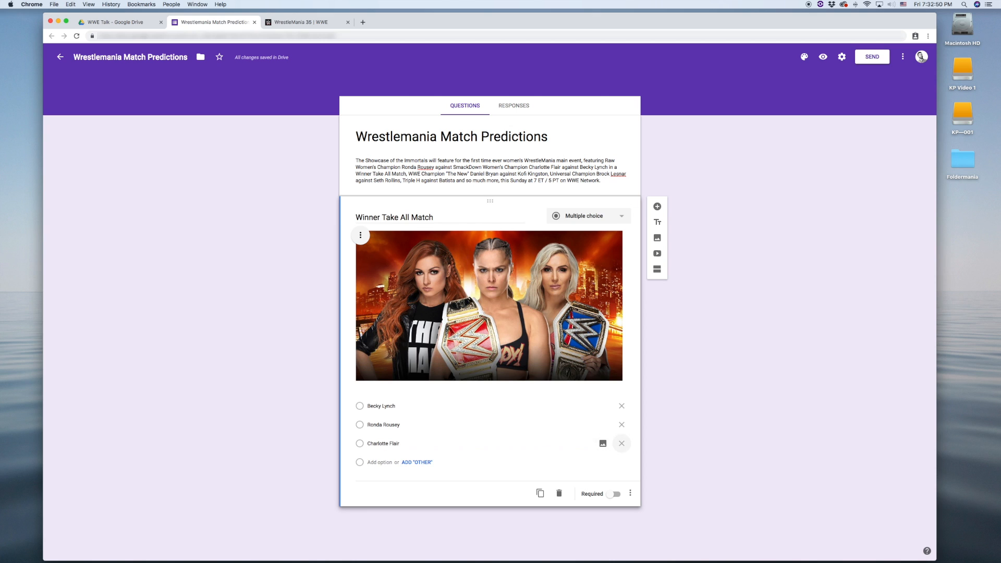
{"action": "type", "text": "No D"}
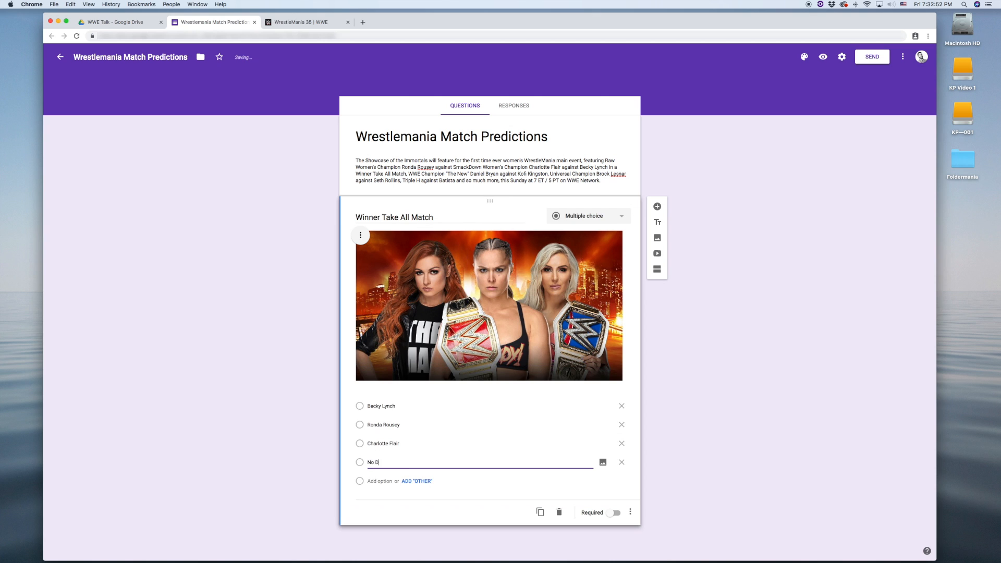
{"action": "type", "text": "ecision/Other"}
{"action": "left_click", "coordinate": [420, 480]}
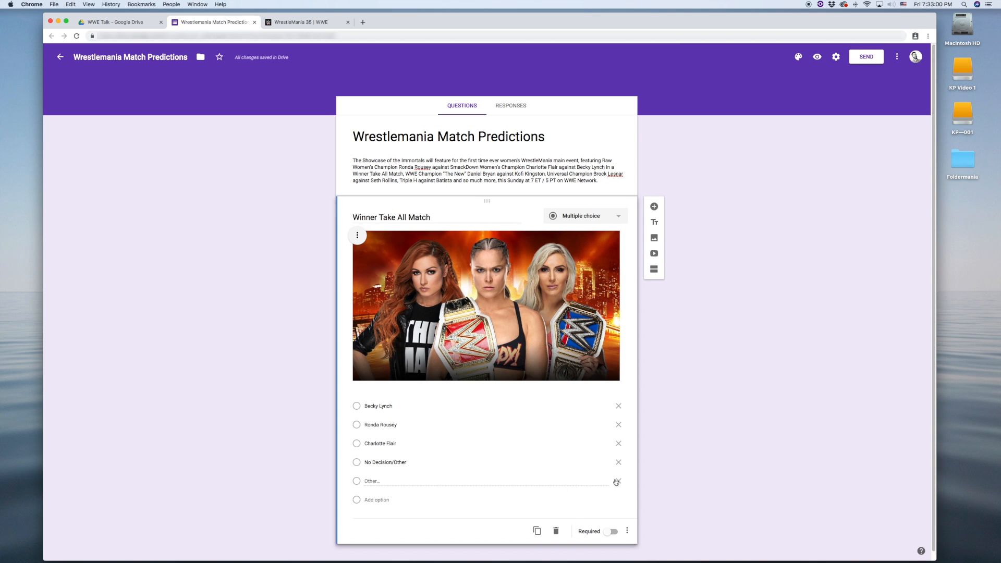
{"action": "left_click", "coordinate": [618, 481]}
{"action": "left_click_drag", "start_coordinate": [457, 464], "coordinate": [374, 464]}
{"action": "left_click", "coordinate": [326, 461]}
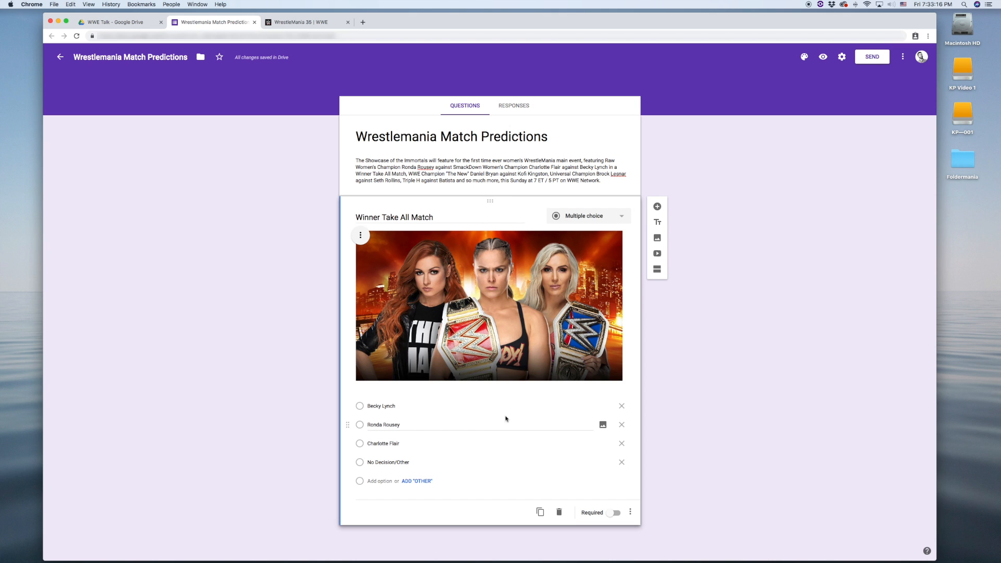
- Turn the form into a quiz in its settings, with grades released later, after manual review
{"action": "left_click", "coordinate": [839, 62]}
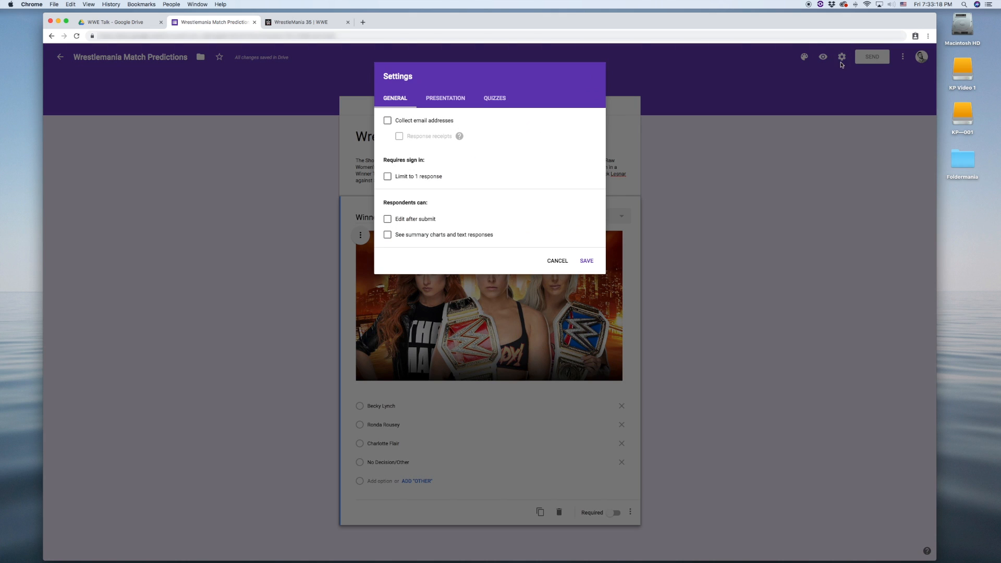
{"action": "left_click", "coordinate": [499, 99]}
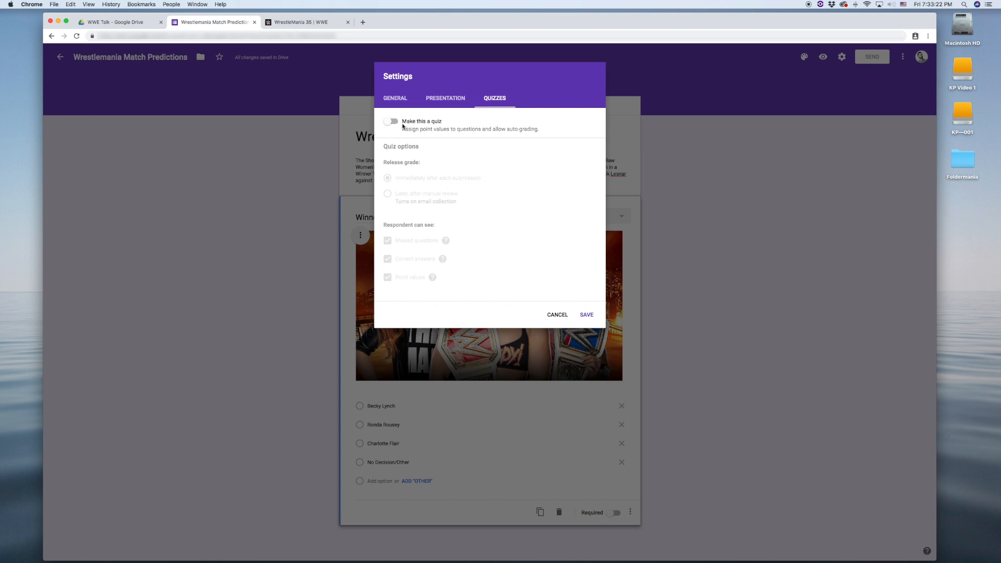
{"action": "left_click", "coordinate": [392, 123]}
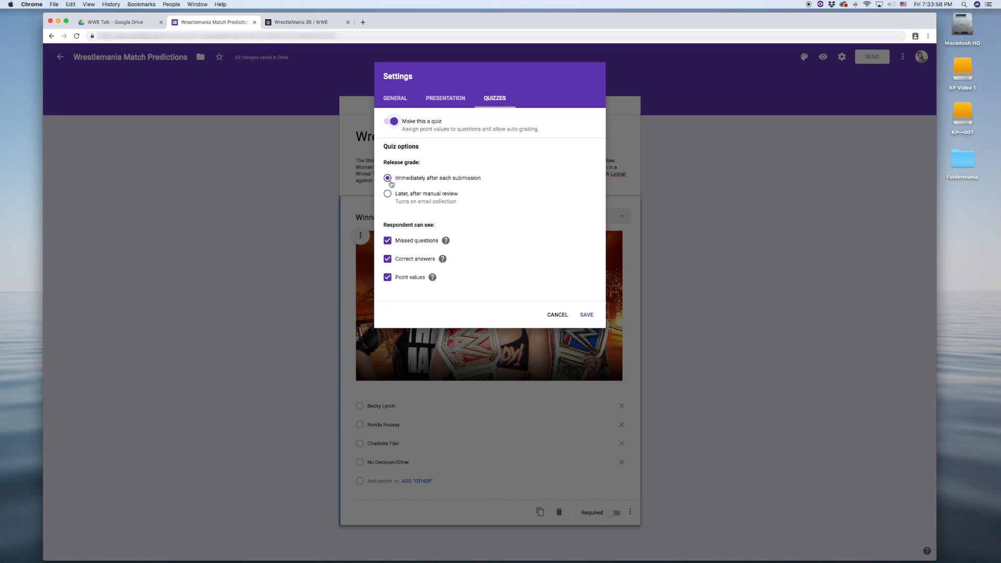
{"action": "left_click", "coordinate": [387, 194]}
- Hide the submit-another-response link and save "You did it! Thank you! Woo hoo! Congratulations, and good luck! Wooooooo!" as the confirmation message
{"action": "left_click", "coordinate": [461, 103]}
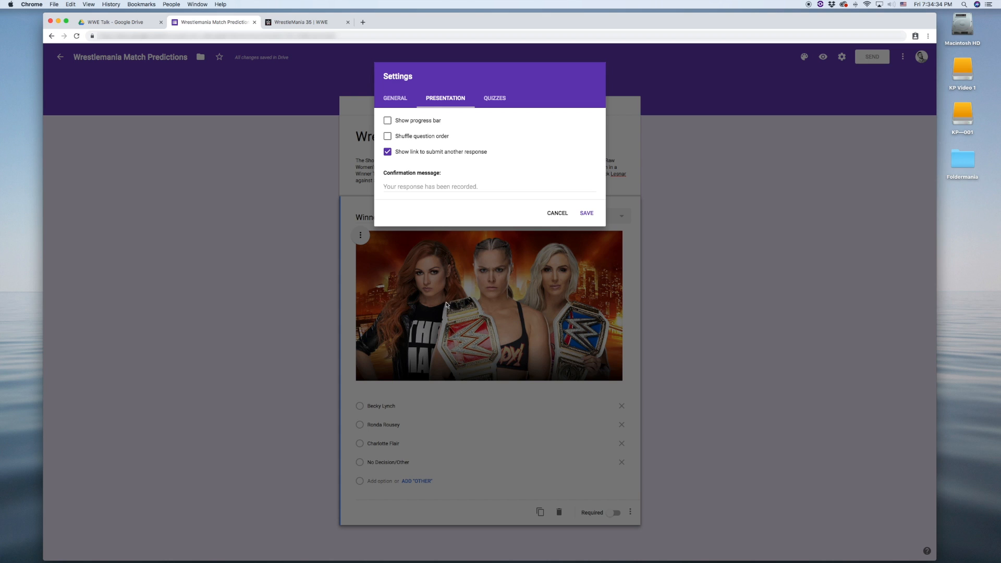
{"action": "left_click", "coordinate": [387, 152]}
{"action": "left_click", "coordinate": [414, 188]}
{"action": "type", "text": "You di"}
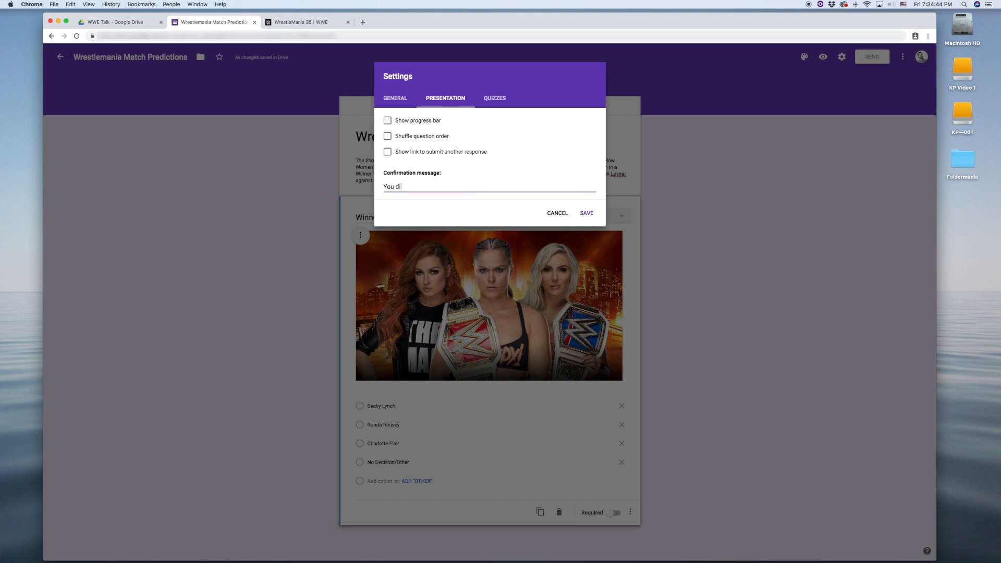
{"action": "type", "text": "d it! THan"}
{"action": "type", "text": "ank you! "}
{"action": "type", "text": "Woo hoo!"}
{"action": "type", "text": " Congratu"}
{"action": "type", "text": "lations,"}
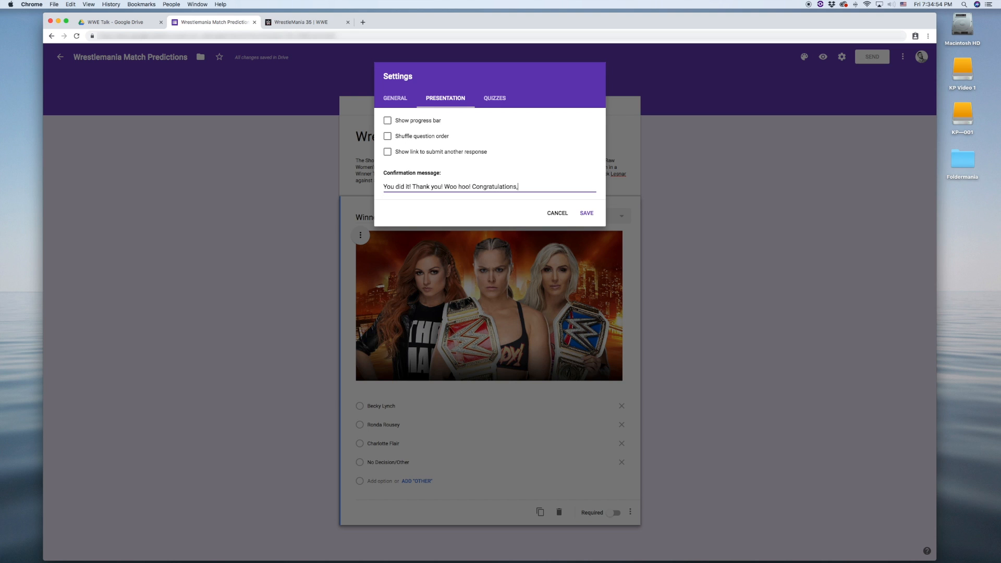
{"action": "type", "text": " and good luck! Wooooooo!"}
{"action": "left_click", "coordinate": [592, 215]}
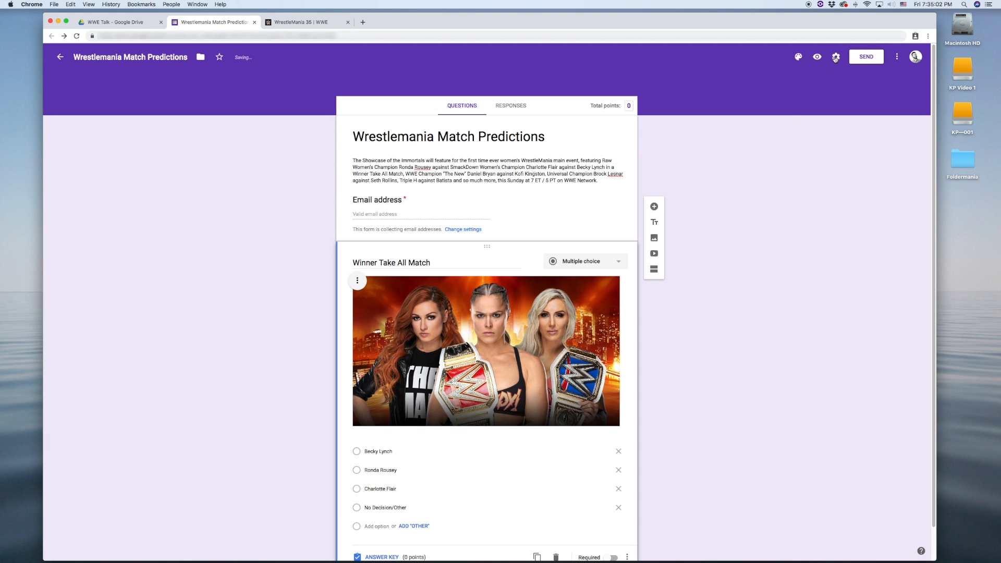
- Save general form settings that always send response receipts, limit respondents to 1 response and allow editing after submission
{"action": "left_click", "coordinate": [832, 60]}
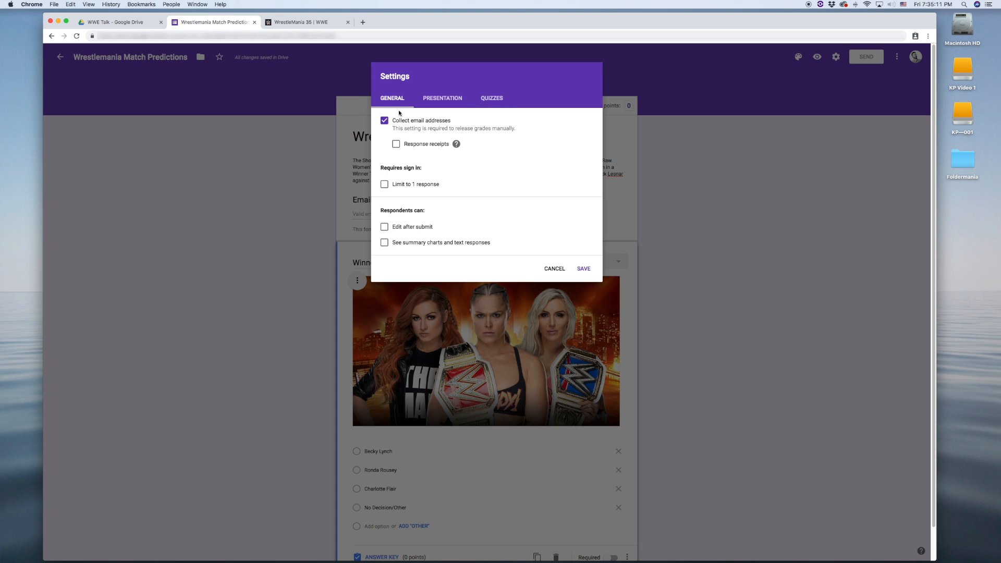
{"action": "left_click", "coordinate": [396, 145]}
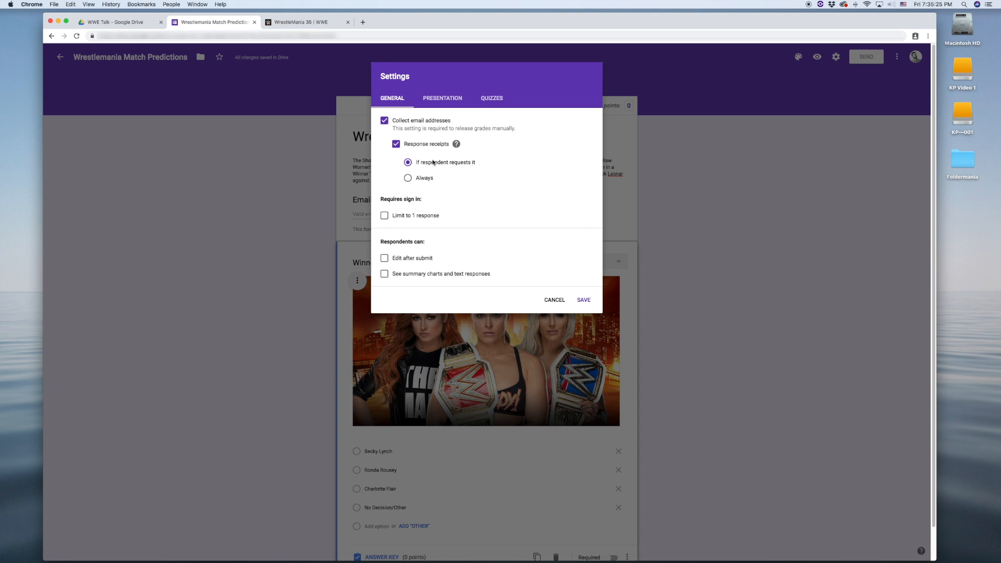
{"action": "left_click", "coordinate": [412, 186]}
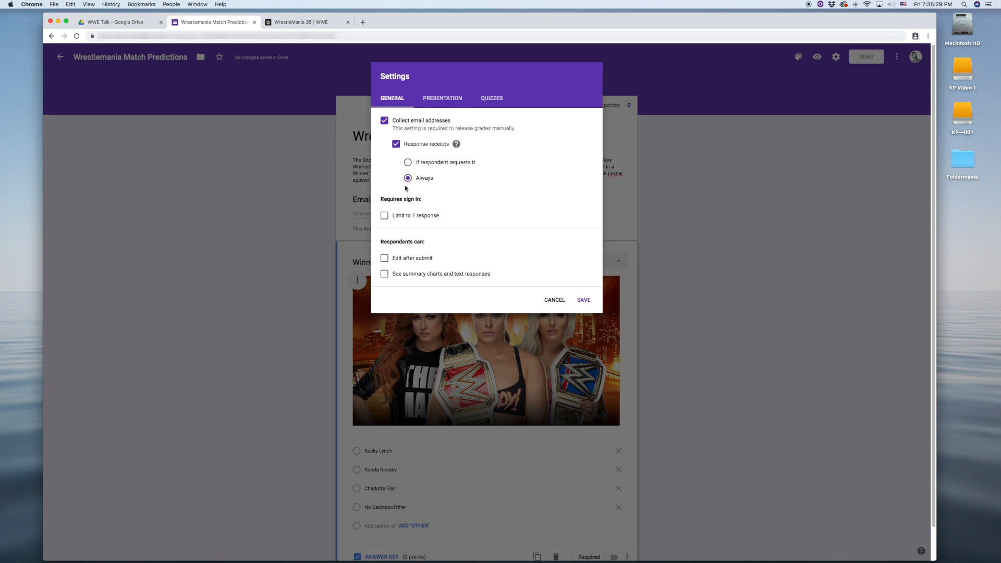
{"action": "left_click", "coordinate": [383, 215]}
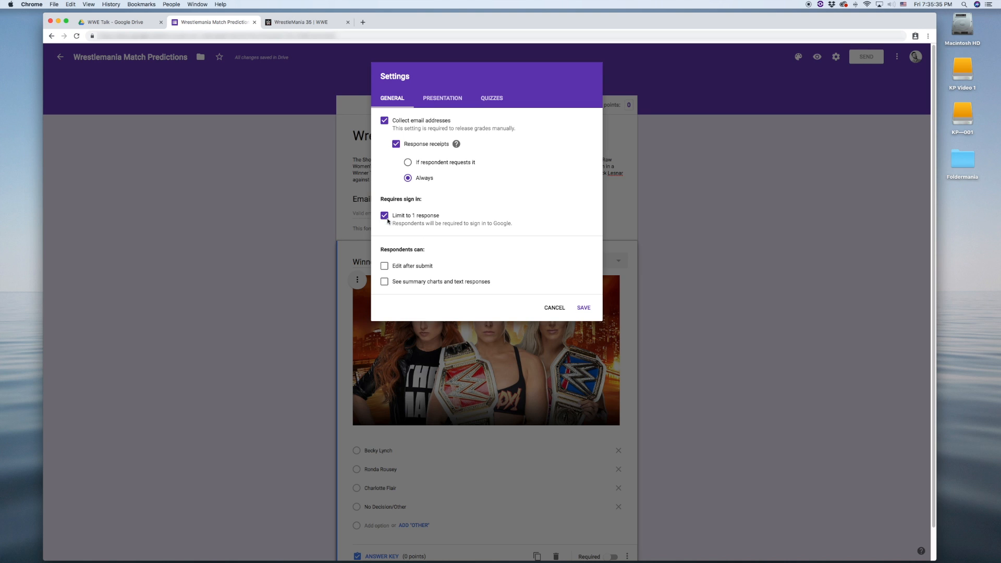
{"action": "left_click", "coordinate": [383, 267]}
{"action": "left_click", "coordinate": [585, 307]}
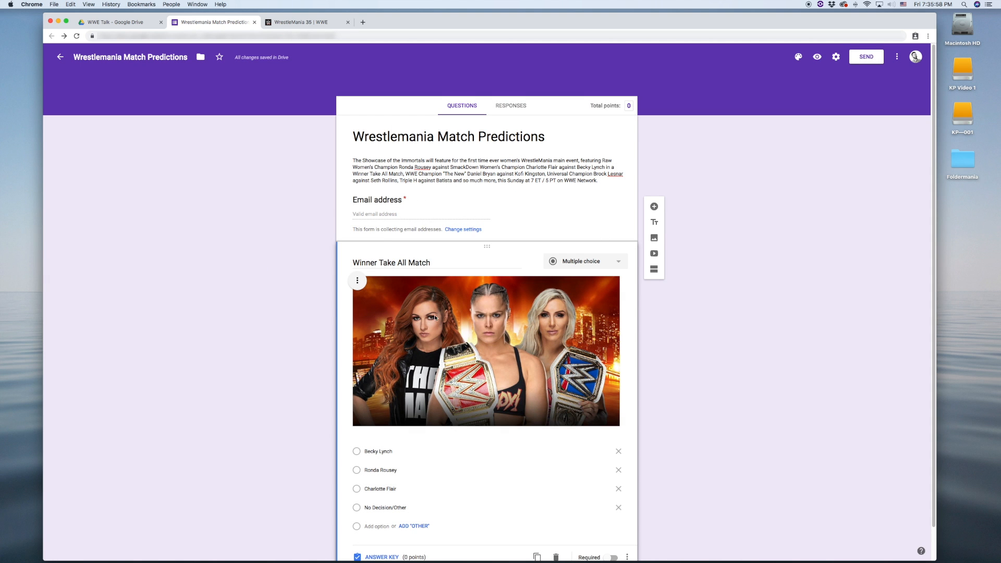
{"action": "scroll", "coordinate": [435, 317], "scroll_direction": "down", "scroll_amount": 1}
{"action": "left_click", "coordinate": [599, 228]}
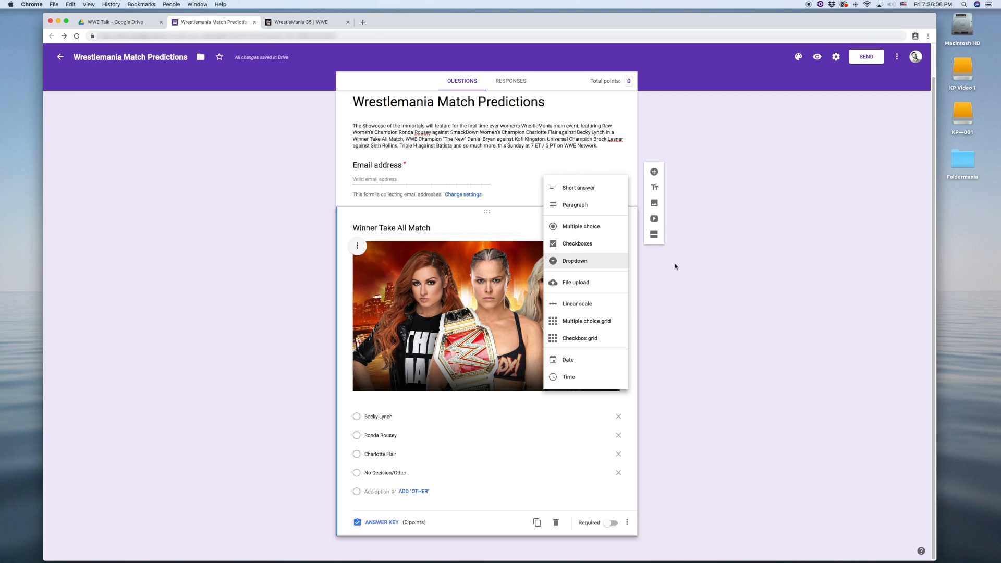
{"action": "left_click", "coordinate": [674, 265]}
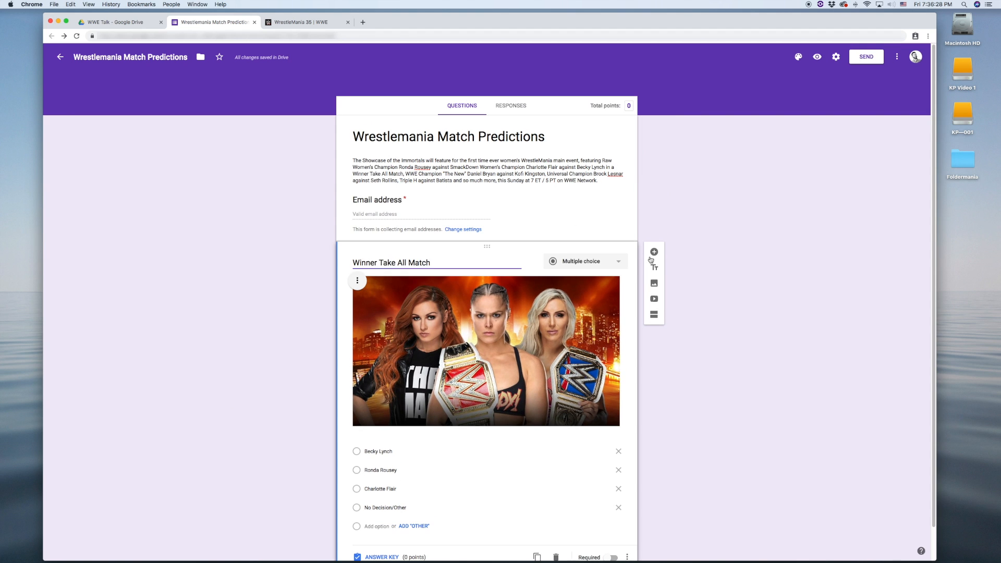
- Add a new question and move it above the Winner Take All Match question
{"action": "left_click", "coordinate": [654, 253]}
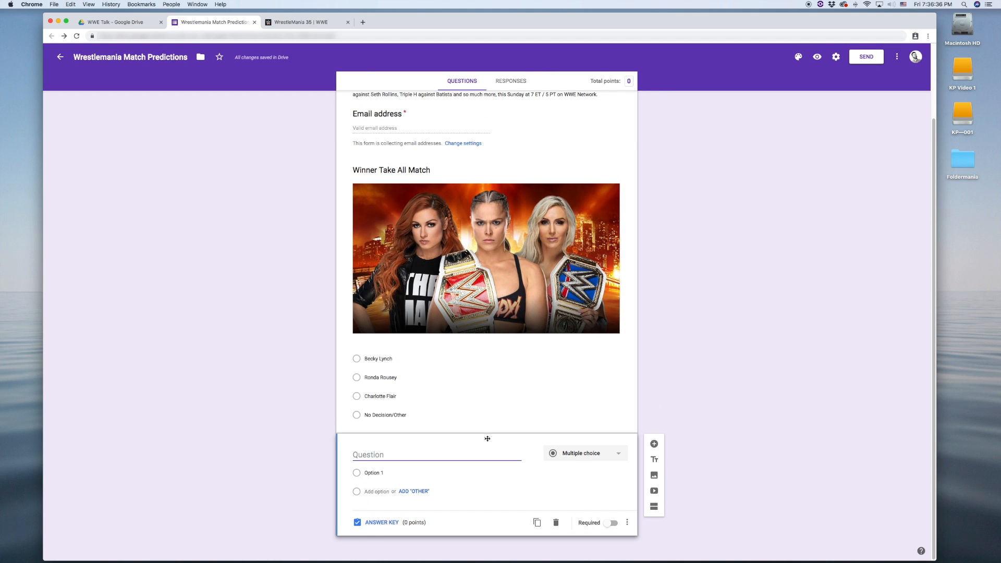
{"action": "mouse_move", "coordinate": [487, 437]}
{"action": "left_mouse_down"}
{"action": "mouse_move", "coordinate": [484, 164]}
{"action": "mouse_move", "coordinate": [495, 444]}
{"action": "left_mouse_up"}
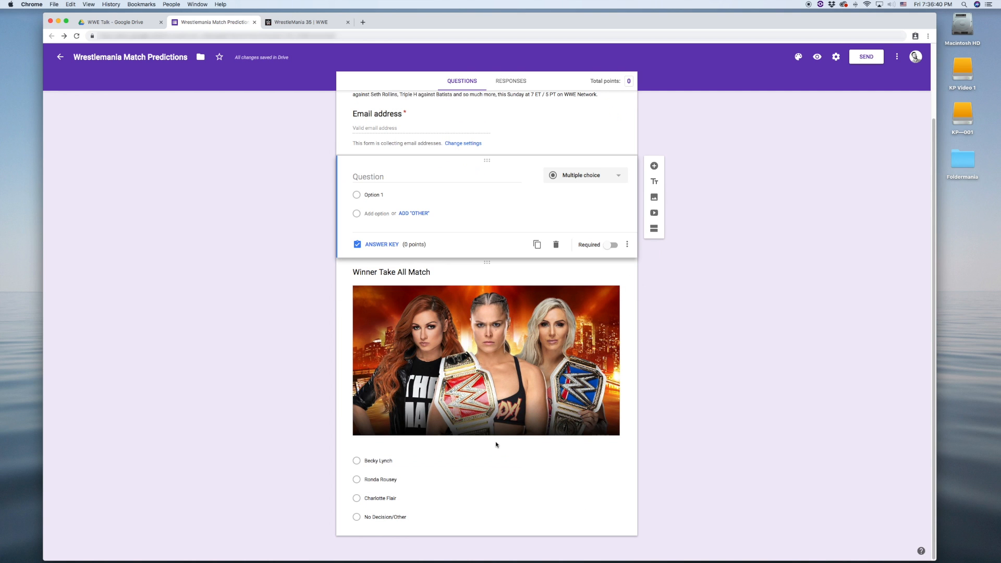
{"action": "left_click_drag", "start_coordinate": [487, 263], "coordinate": [489, 180]}
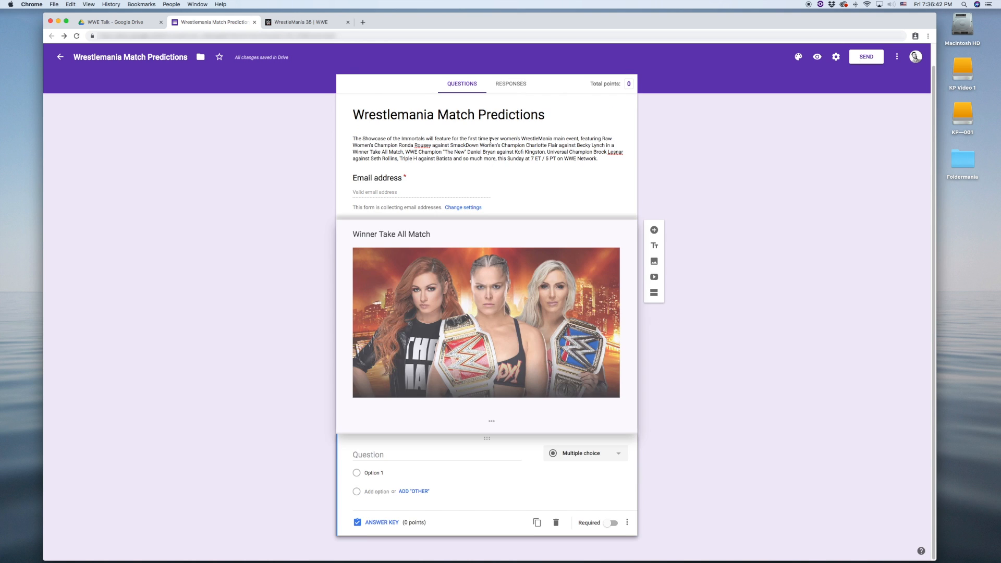
{"action": "scroll", "coordinate": [498, 345], "scroll_direction": "down", "scroll_amount": 5}
{"action": "left_click", "coordinate": [484, 491]}
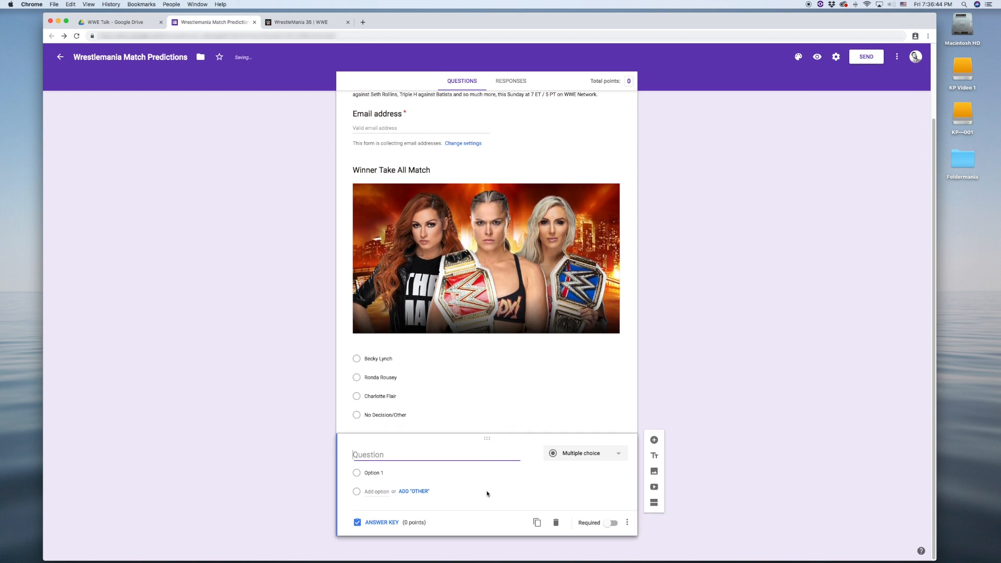
{"action": "left_click_drag", "start_coordinate": [487, 443], "coordinate": [488, 180]}
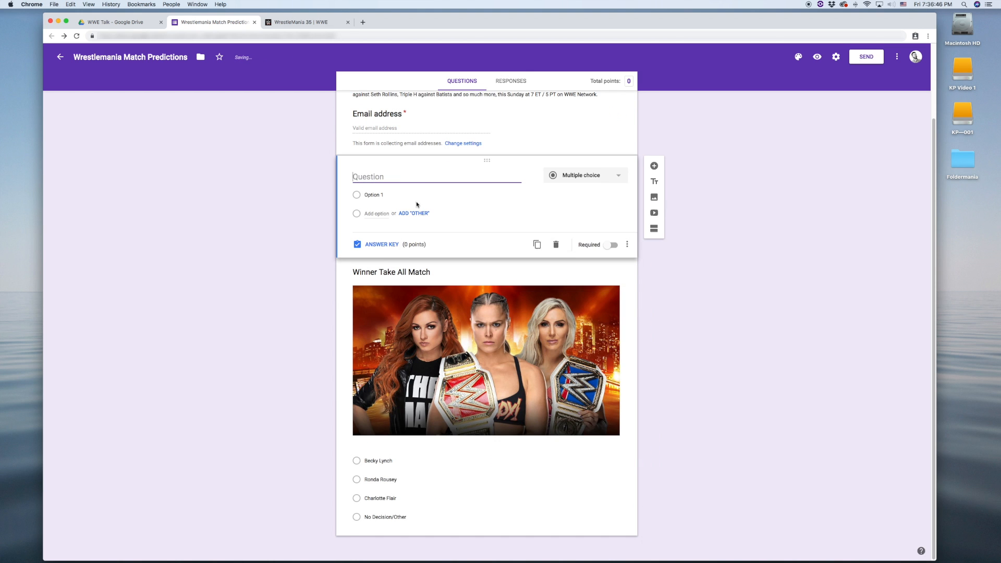
- Title the new question above the Winner Take All Match "Name (First and Last)" and make it required
{"action": "scroll", "coordinate": [402, 204], "scroll_direction": "up", "scroll_amount": 2}
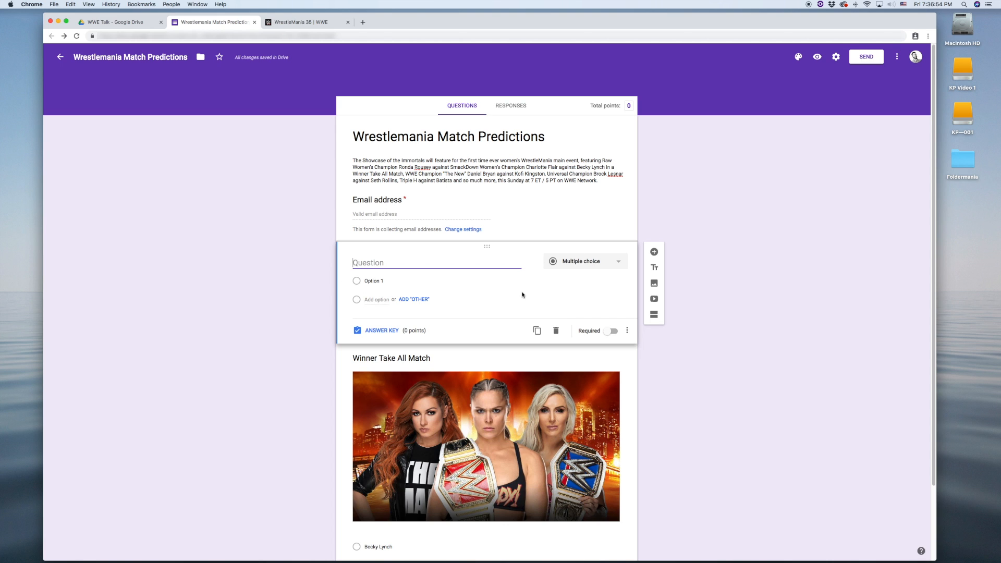
{"action": "type", "text": "Name (First and Last)"}
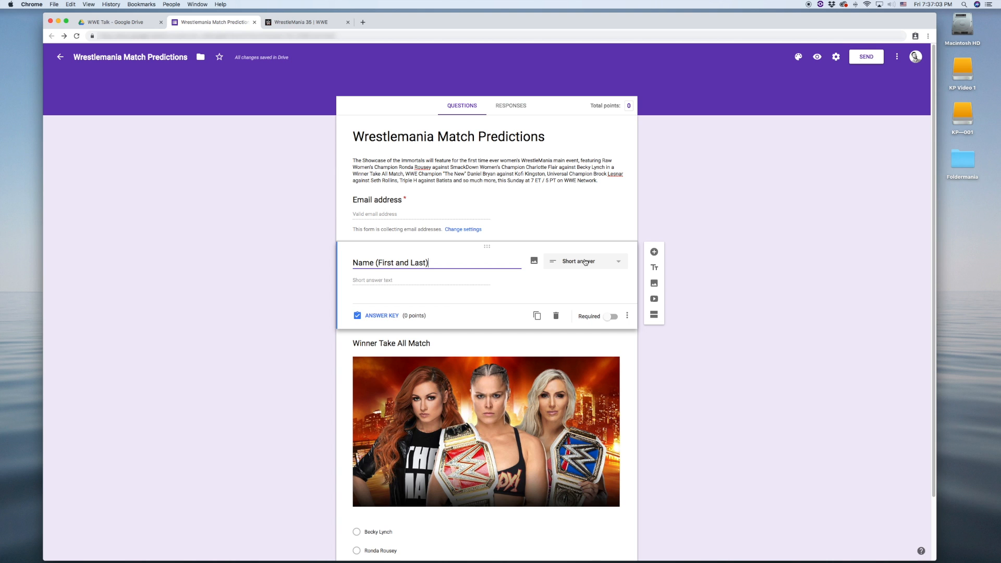
{"action": "left_click", "coordinate": [610, 317]}
- Make the Winner Take All Match question required and set its answer key to 10 points, with no correct answer marked
{"action": "scroll", "coordinate": [551, 460], "scroll_direction": "down", "scroll_amount": 3}
{"action": "left_click", "coordinate": [551, 460]}
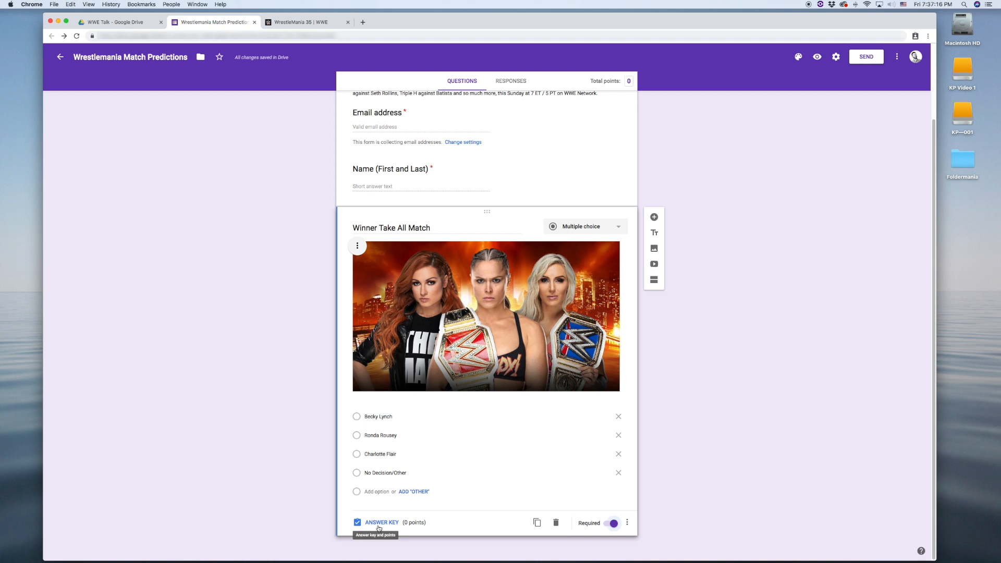
{"action": "left_click", "coordinate": [379, 522]}
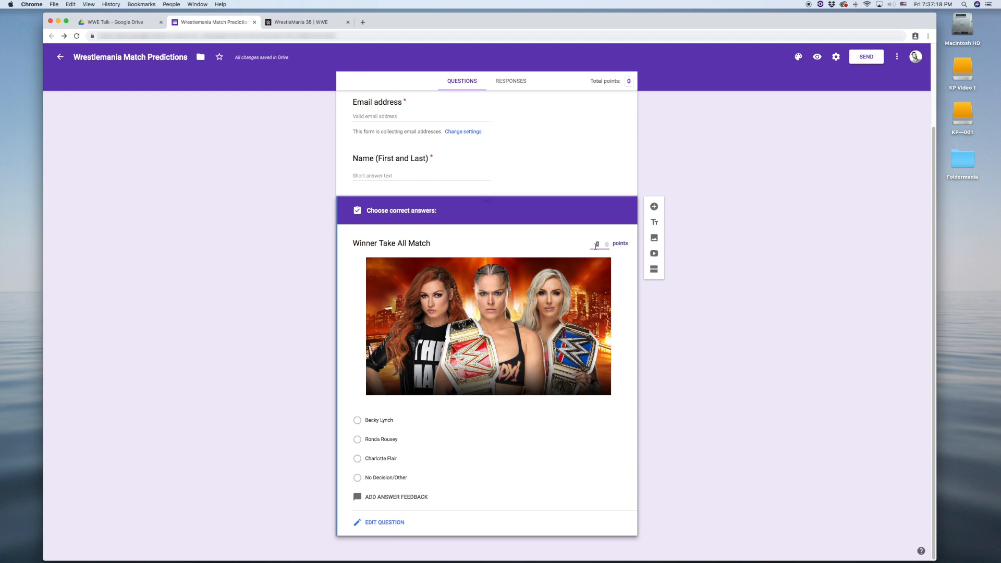
{"action": "left_click", "coordinate": [596, 244]}
{"action": "type", "text": "10"}
{"action": "left_click", "coordinate": [398, 425]}
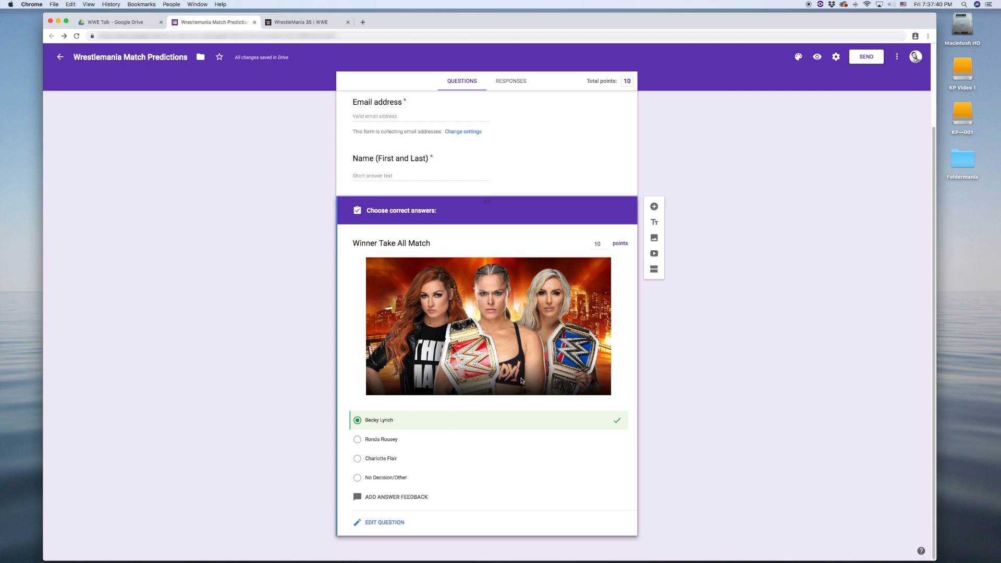
{"action": "left_click", "coordinate": [439, 420]}
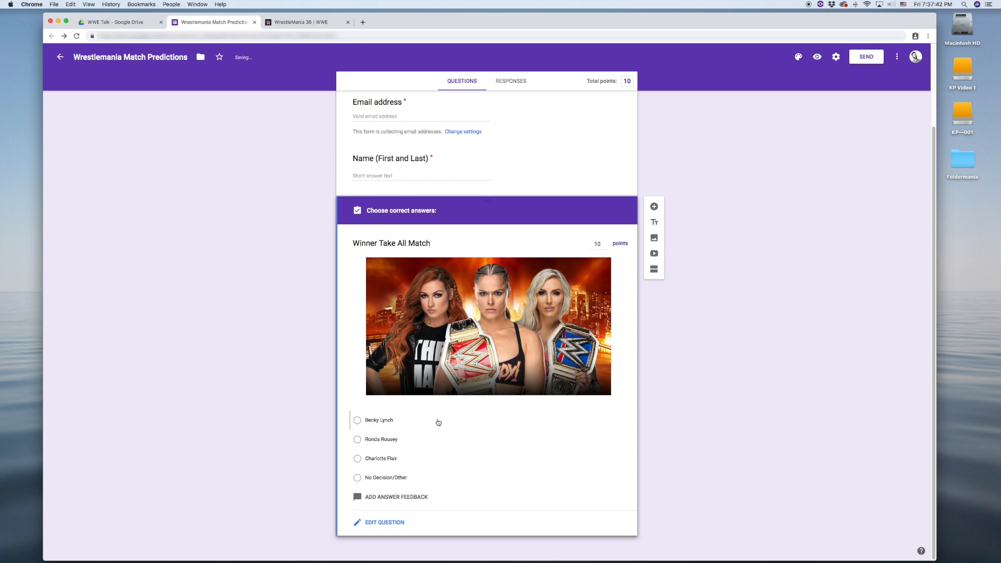
{"action": "left_click", "coordinate": [381, 523]}
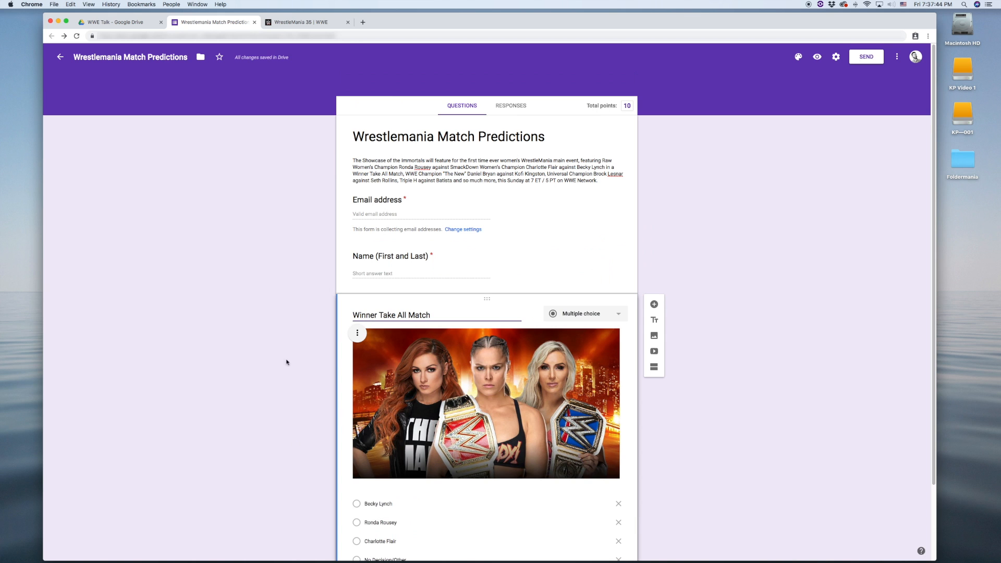
- Look through the WWE WrestleMania 35 page for the next match, and return to the form
{"action": "scroll", "coordinate": [304, 369], "scroll_direction": "down", "scroll_amount": 3}
{"action": "key", "text": "ctrl+Tab"}
{"action": "scroll", "coordinate": [316, 360], "scroll_direction": "down", "scroll_amount": 10}
{"action": "scroll", "coordinate": [317, 360], "scroll_direction": "down", "scroll_amount": 5}
{"action": "scroll", "coordinate": [316, 360], "scroll_direction": "up", "scroll_amount": 15}
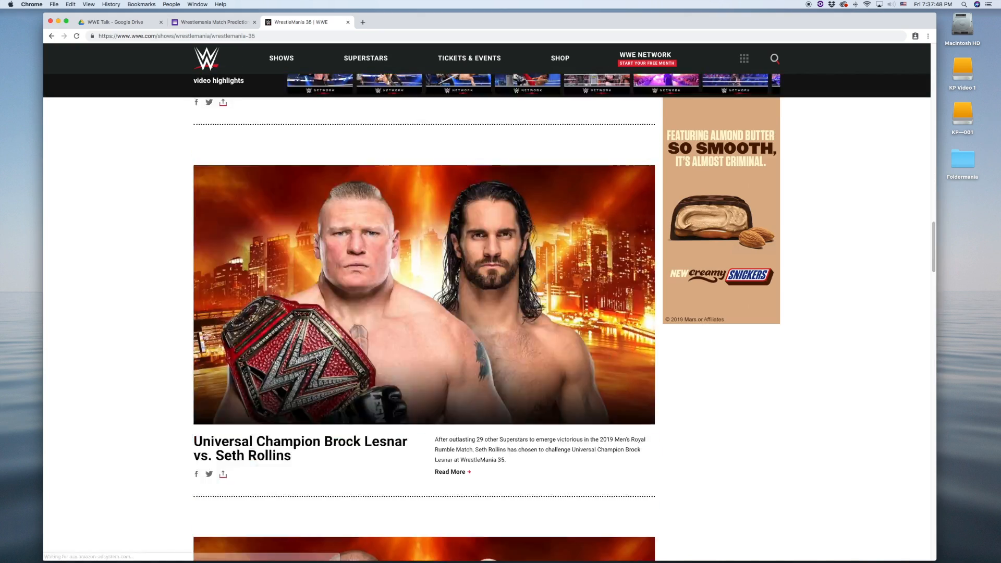
{"action": "key", "text": "ctrl+shift+Tab"}
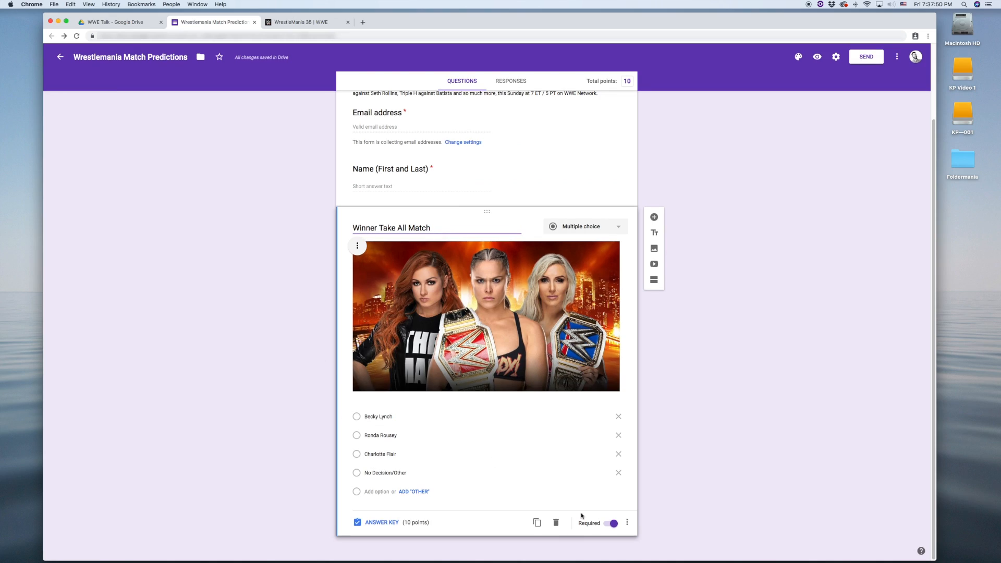
- Duplicate the Winner Take All Match question
{"action": "left_click", "coordinate": [537, 522]}
{"action": "scroll", "coordinate": [537, 523], "scroll_direction": "down", "scroll_amount": 4}
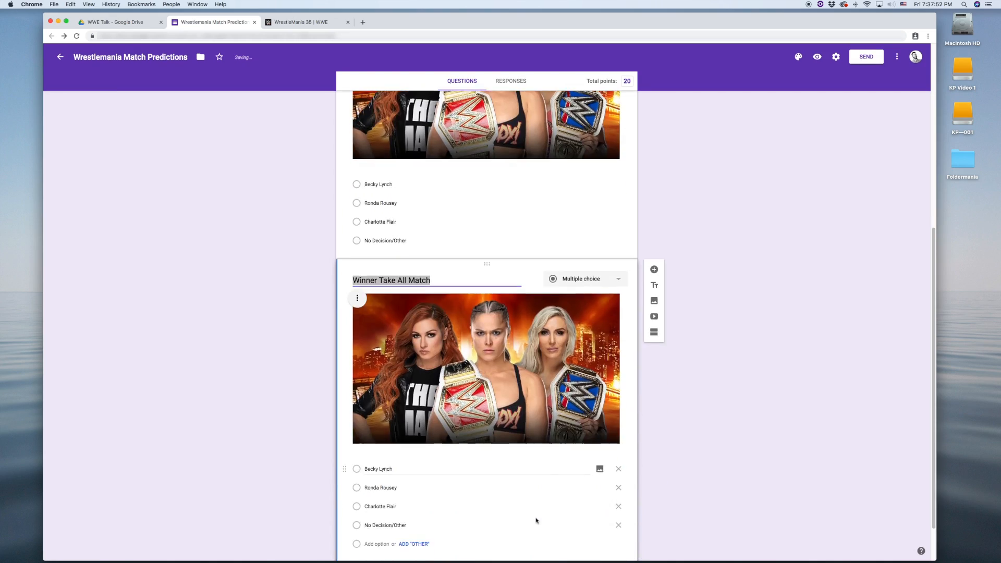
- Retitle the duplicated Winner Take All Match question as "WWE Championship Match"
{"action": "scroll", "coordinate": [534, 365], "scroll_direction": "down", "scroll_amount": 1}
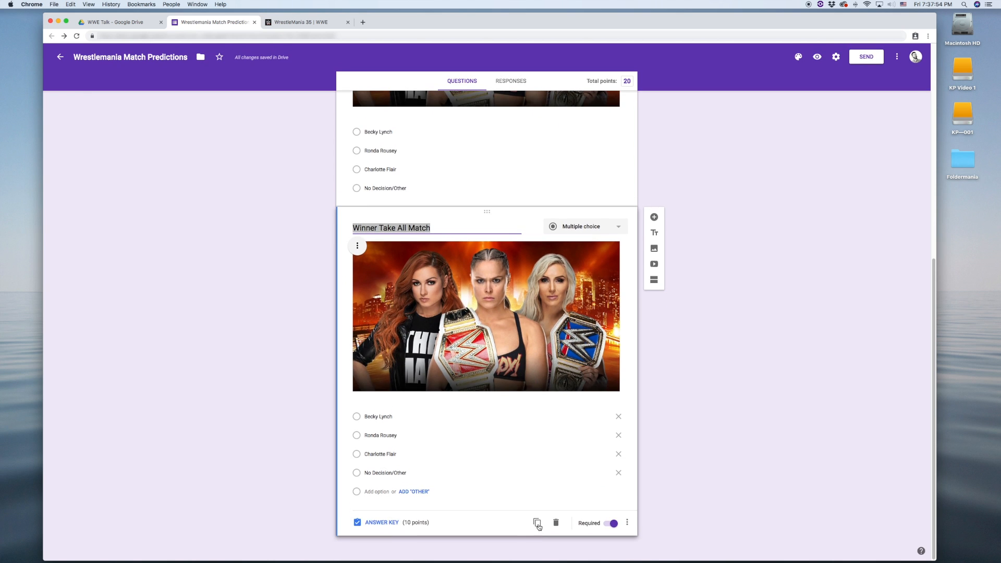
{"action": "scroll", "coordinate": [532, 519], "scroll_direction": "up", "scroll_amount": 5}
{"action": "scroll", "coordinate": [523, 490], "scroll_direction": "down", "scroll_amount": 6}
{"action": "type", "text": "WWE "}
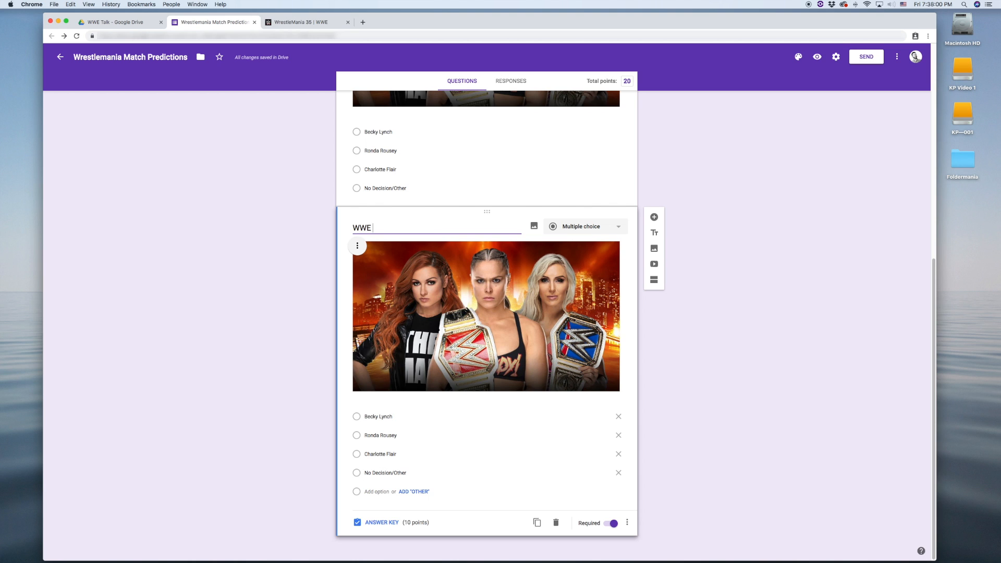
{"action": "type", "text": "Championship Match"}
- Copy the image address of the Daniel Bryan vs. Kofi Kingston picture from the WWE WrestleMania 35 page
{"action": "key", "text": "ctrl+Tab"}
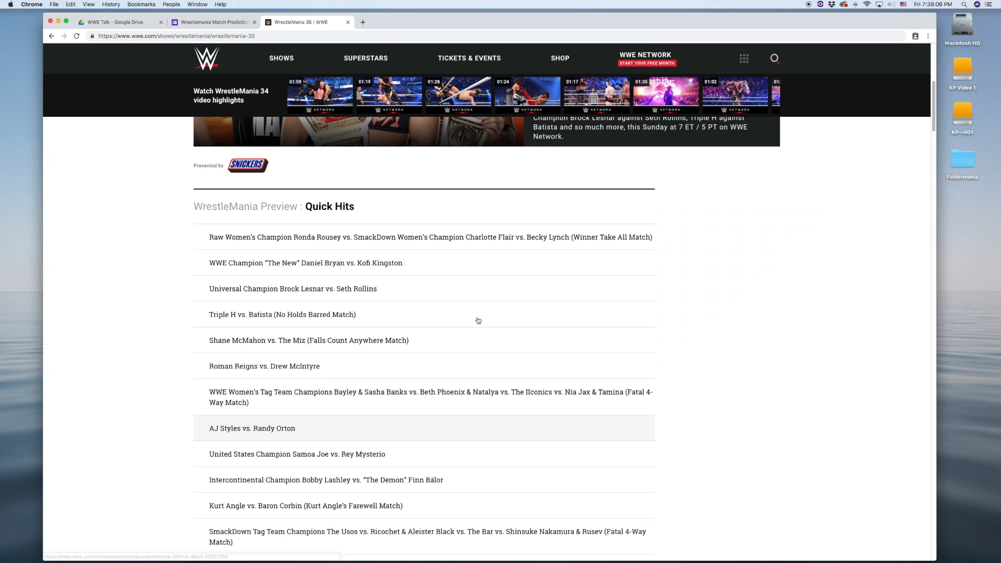
{"action": "scroll", "coordinate": [479, 320], "scroll_direction": "down", "scroll_amount": 15}
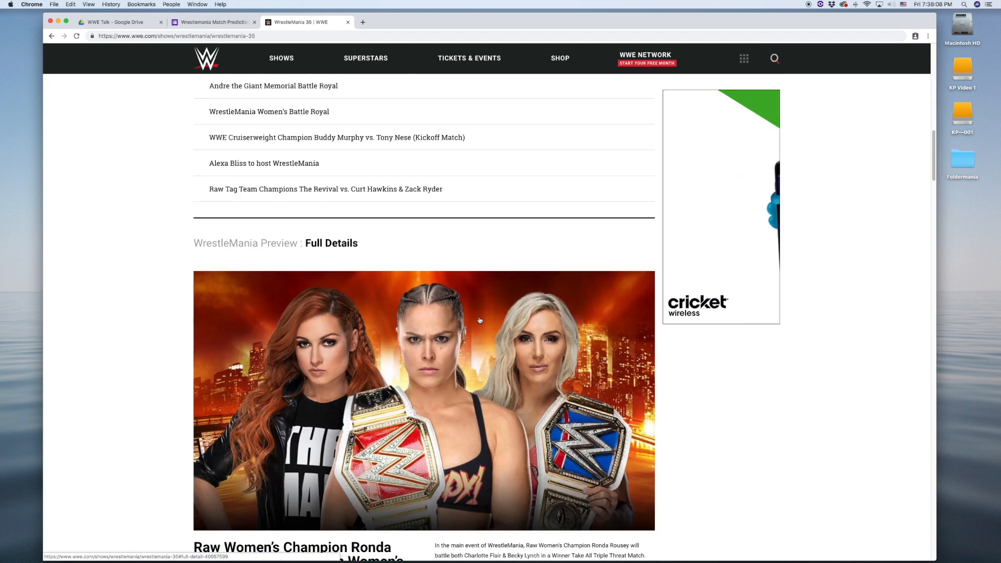
{"action": "right_click", "coordinate": [479, 320]}
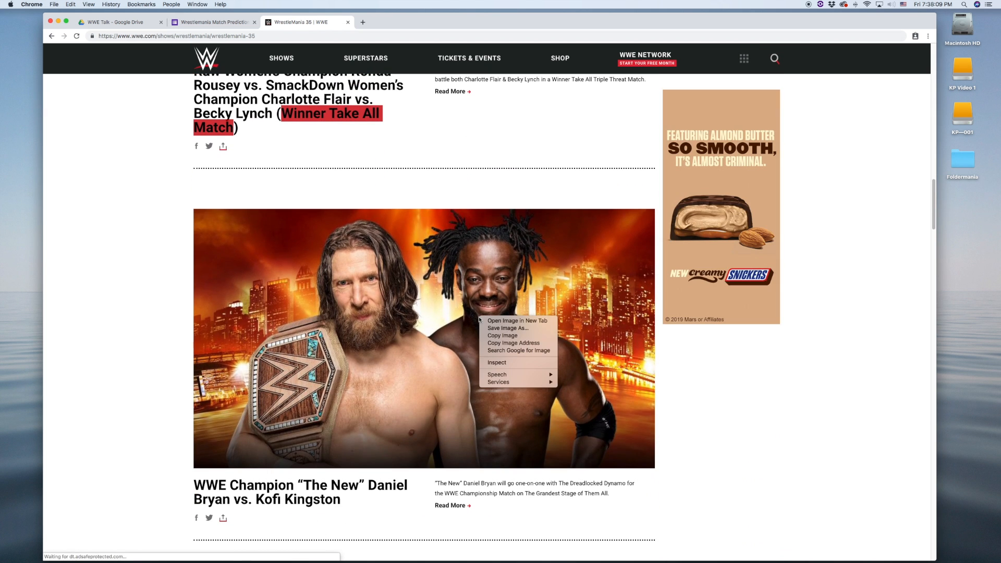
{"action": "left_click", "coordinate": [500, 342]}
- Return to the form and replace the WWE Championship Match question's image using the copied image URL
{"action": "key", "text": "ctrl+shift+Tab"}
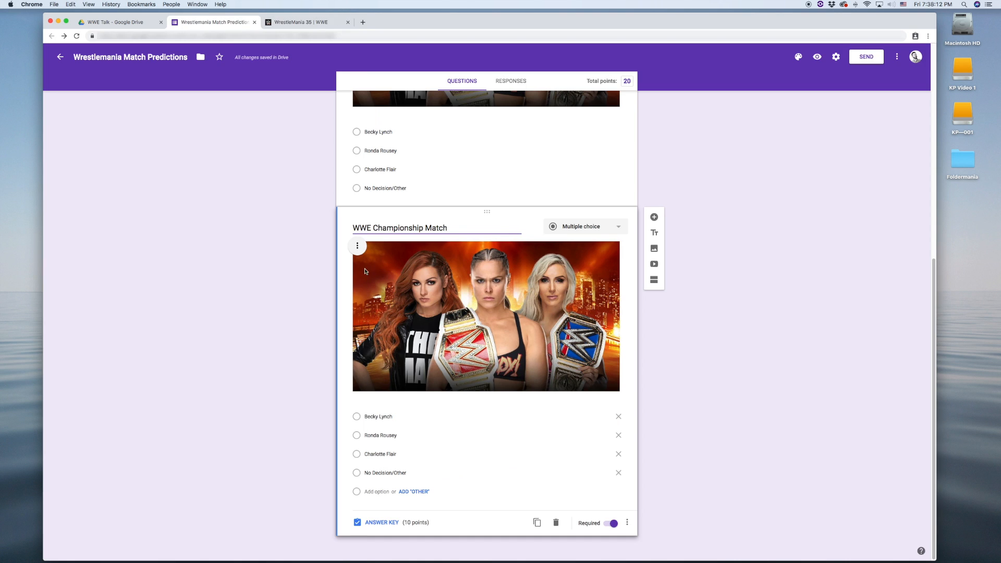
{"action": "left_click", "coordinate": [356, 246]}
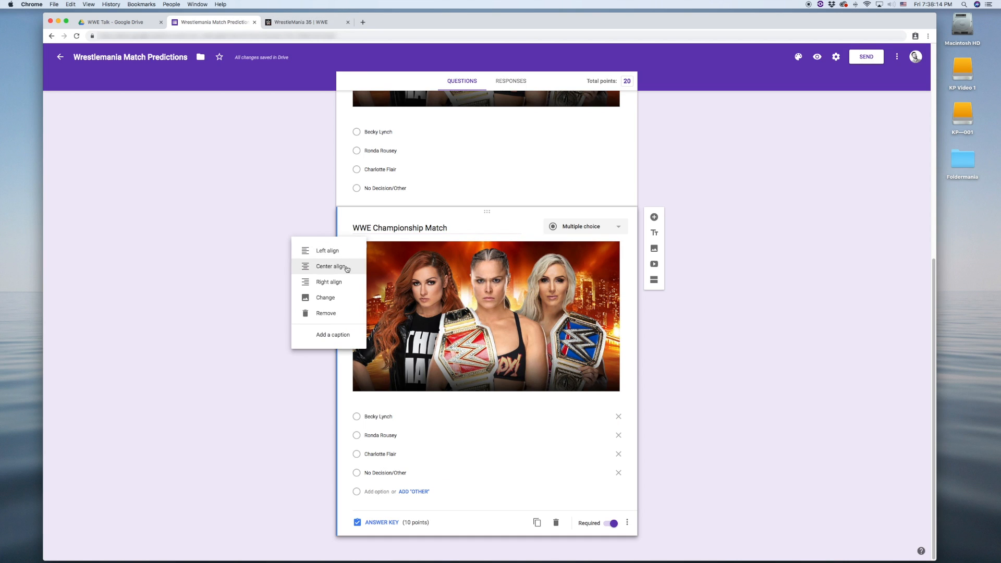
{"action": "left_click", "coordinate": [325, 297]}
{"action": "left_click", "coordinate": [394, 208]}
{"action": "key", "text": "super+v"}
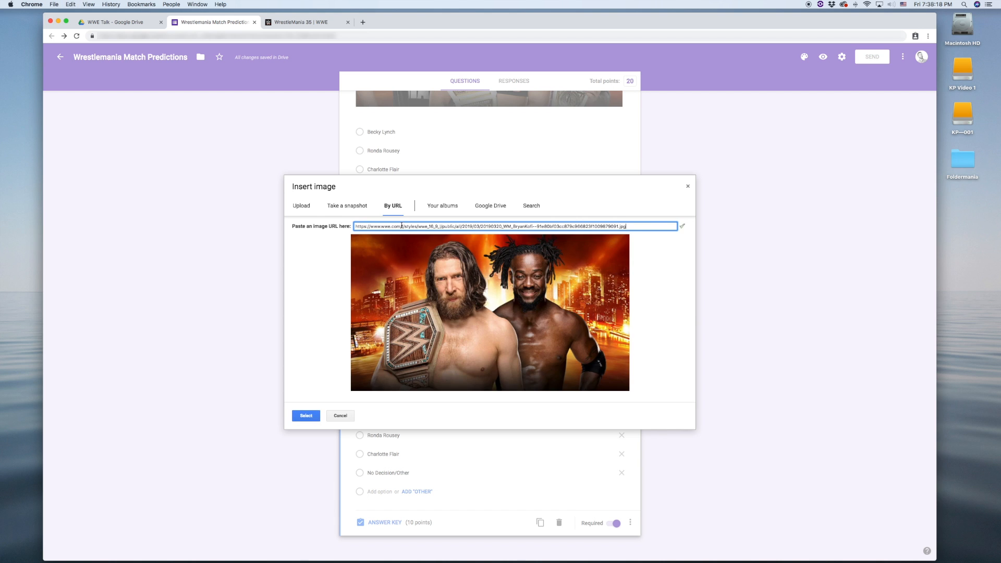
{"action": "key", "text": "Return"}
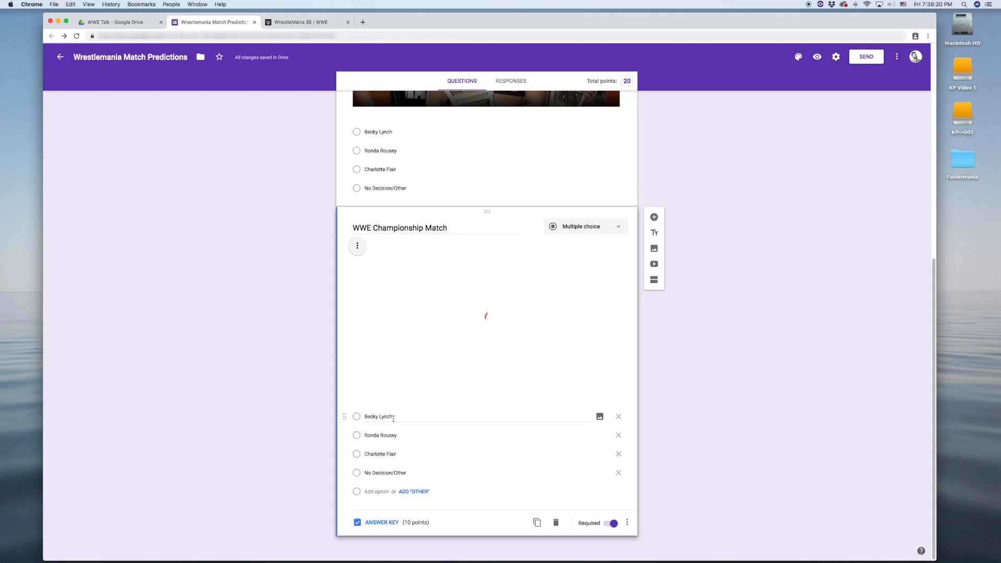
- Change the first two answer options of the WWE Championship Match question to "Daniel Bryan" and "Kofi Kingston"
{"action": "left_click", "coordinate": [399, 417]}
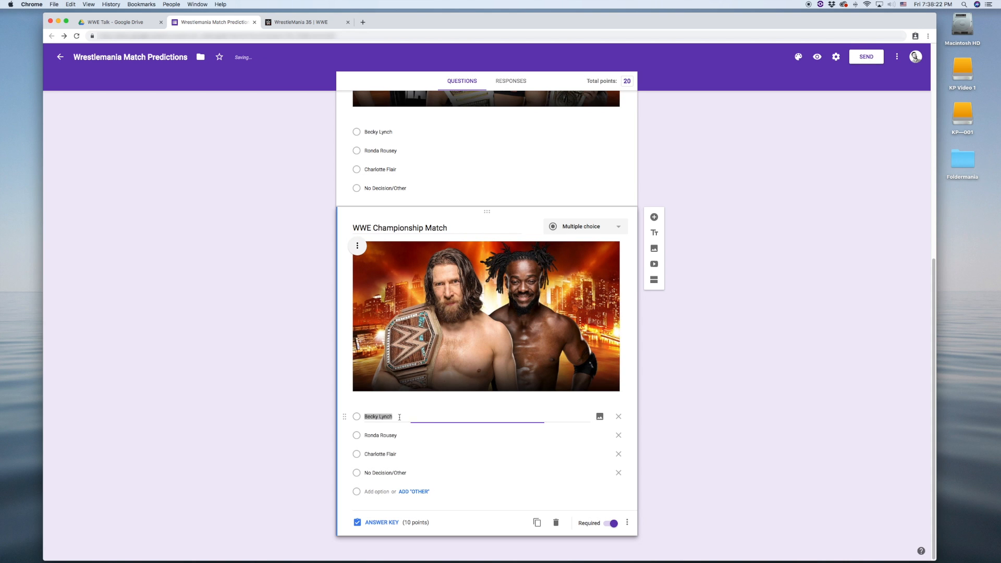
{"action": "type", "text": "Dan"}
{"action": "key", "text": "Tab"}
{"action": "key", "text": "Tab"}
{"action": "key", "text": "Tab"}
{"action": "type", "text": "Kofi Kingston"}
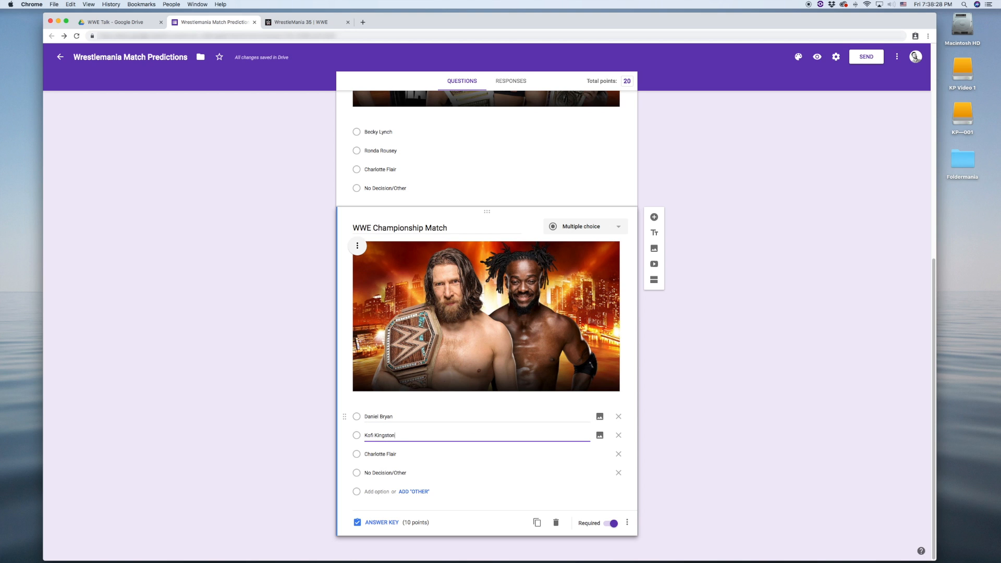
- Remove the "Charlotte Flair" option from the WWE Championship Match question
{"action": "key", "text": "Tab"}
{"action": "key", "text": "Tab"}
{"action": "key", "text": "Tab"}
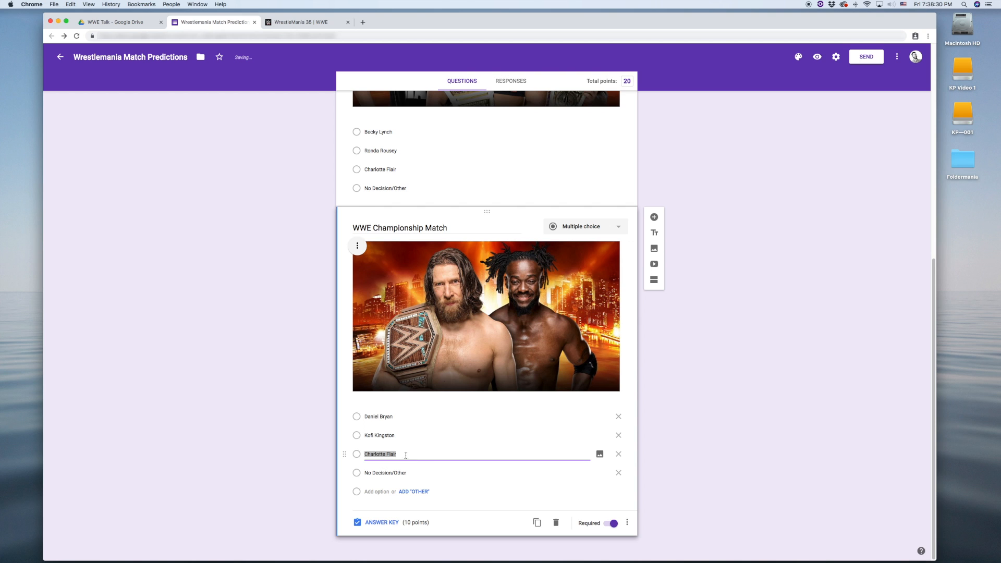
{"action": "left_click", "coordinate": [619, 454]}
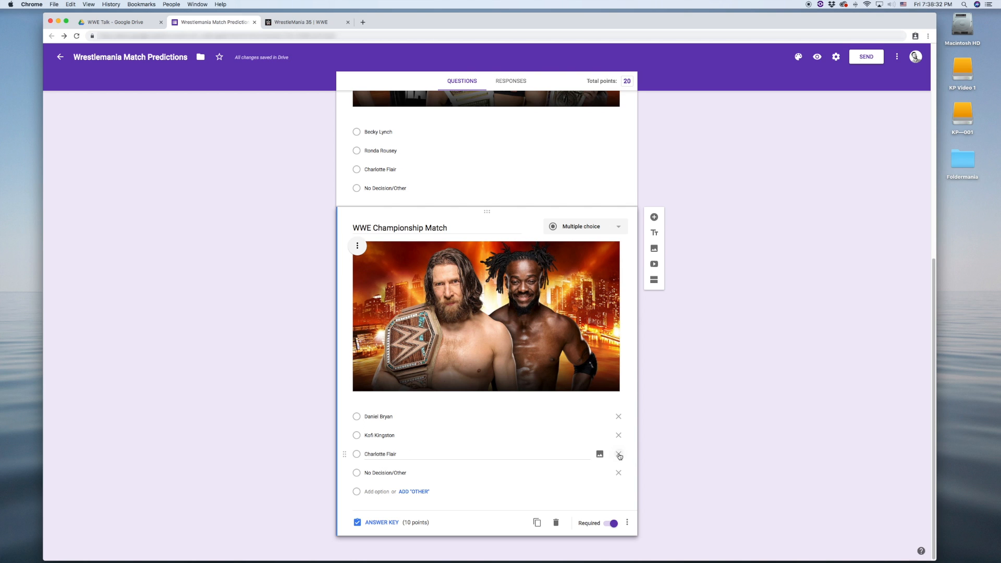
{"action": "left_click", "coordinate": [264, 436]}
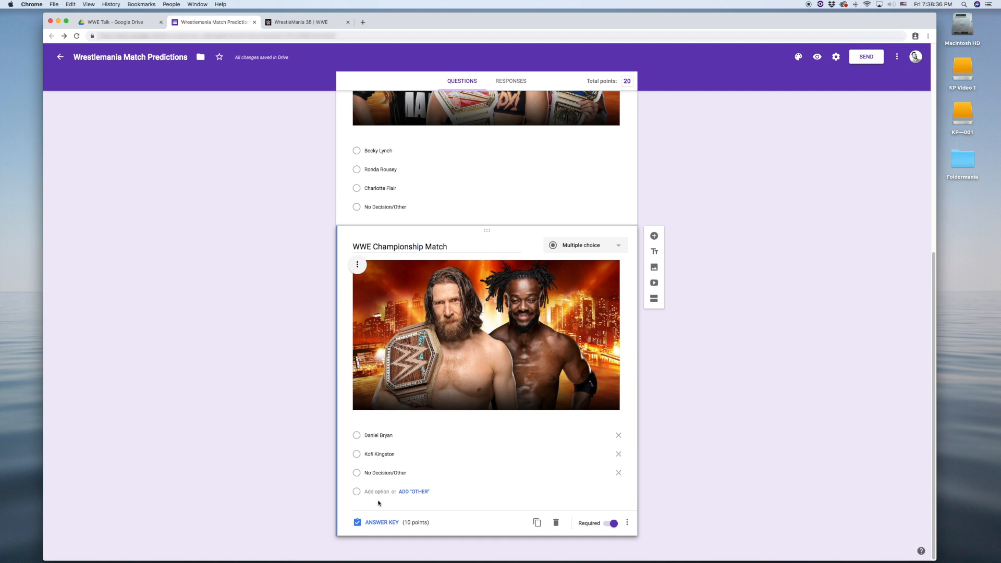
- Switch to the WWE website and open the main WrestleMania show page through the event preview's logo
{"action": "scroll", "coordinate": [509, 463], "scroll_direction": "up", "scroll_amount": 10}
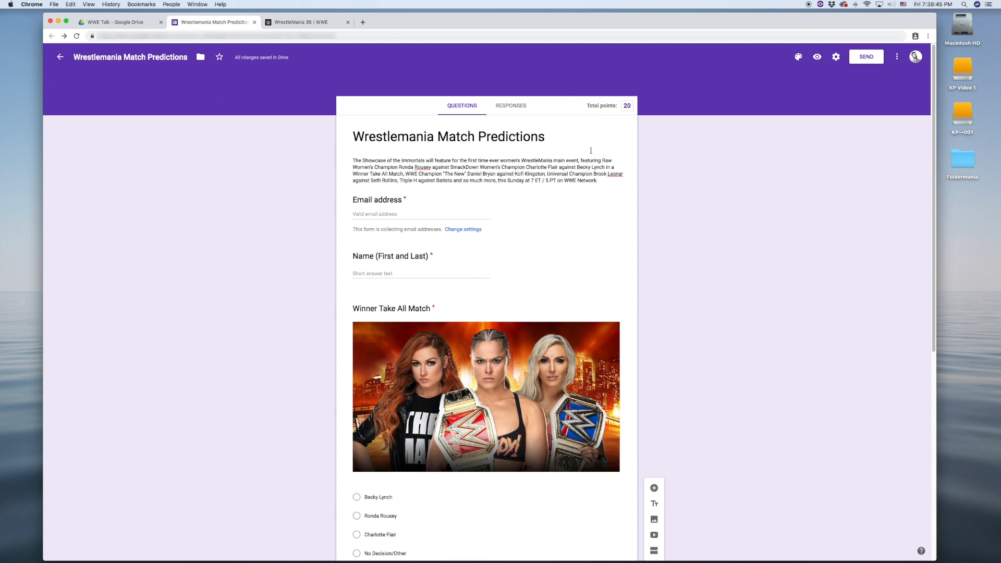
{"action": "key", "text": "ctrl+Tab"}
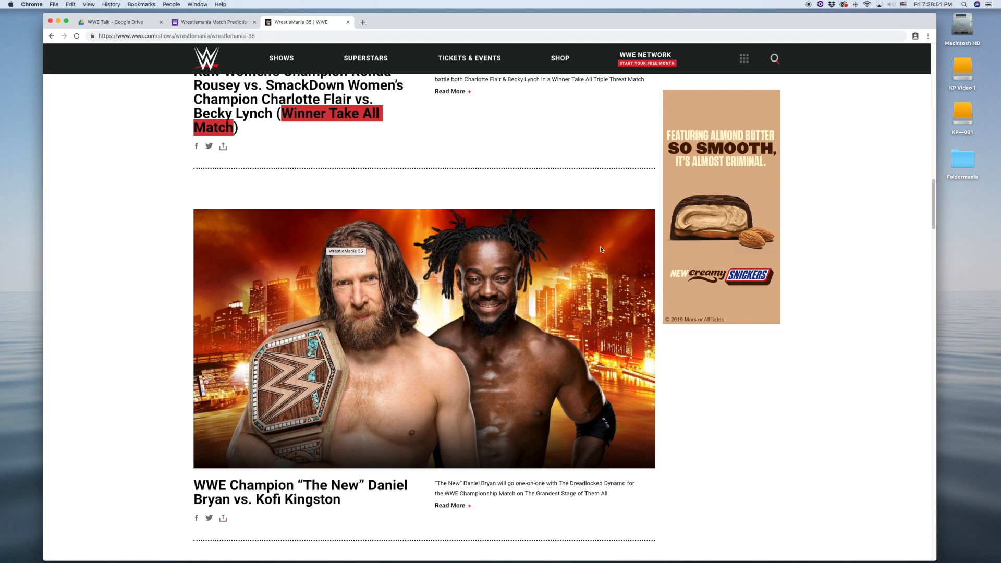
{"action": "scroll", "coordinate": [281, 321], "scroll_direction": "up", "scroll_amount": 20}
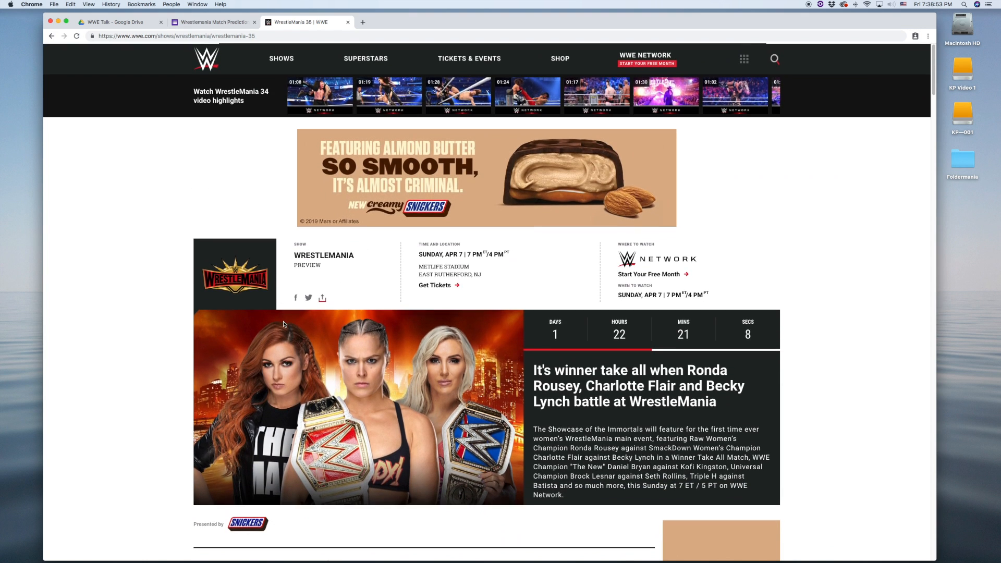
{"action": "left_click", "coordinate": [231, 281]}
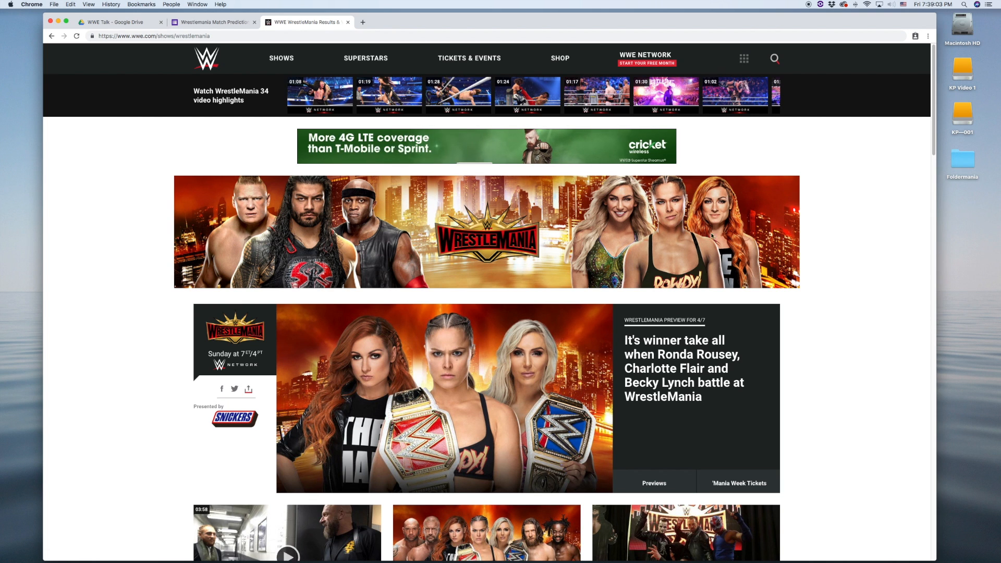
{"action": "key", "text": "ctrl+shift+Tab"}
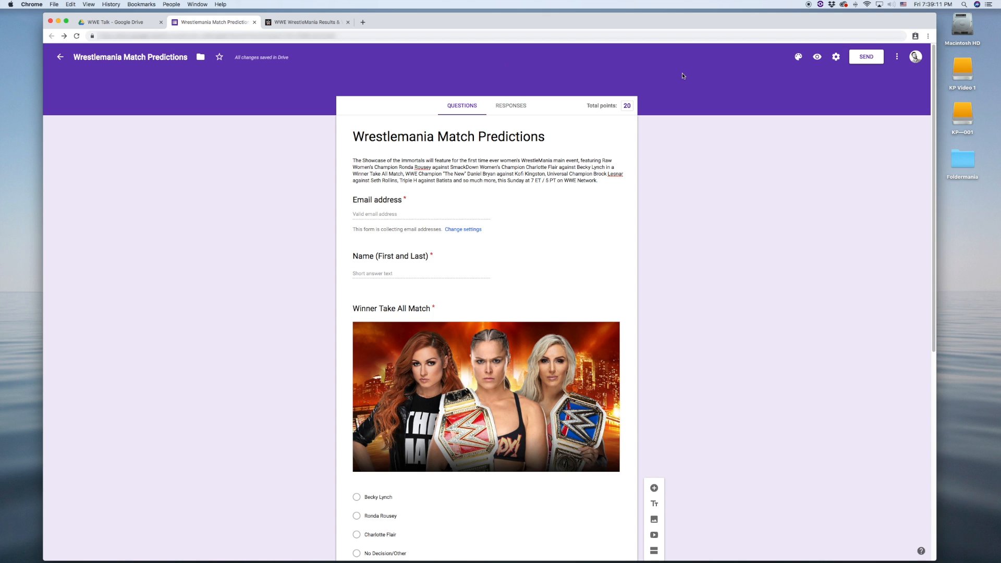
{"action": "key", "text": "ctrl+Tab"}
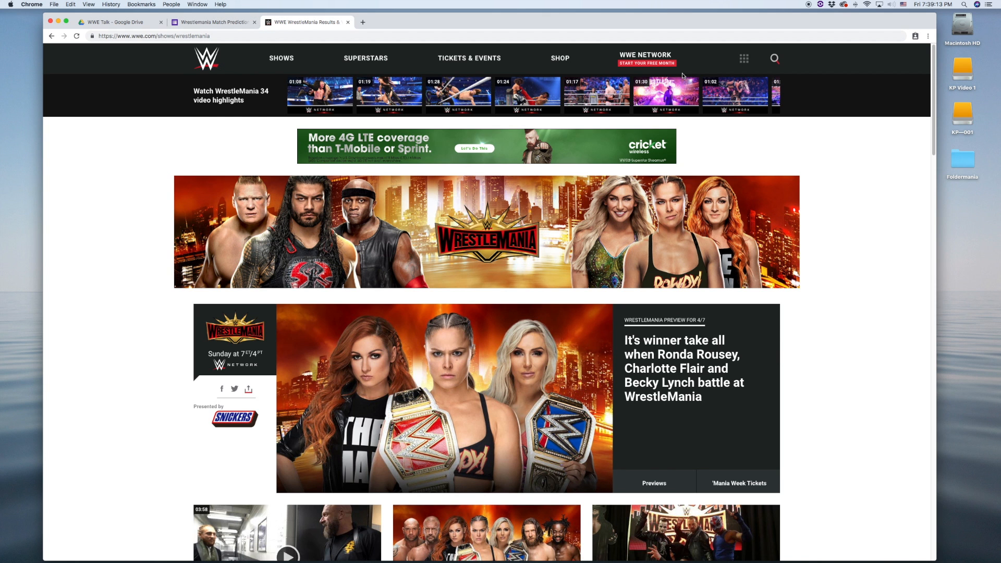
- Open the browser's developer tools by inspecting the large WrestleMania header banner
{"action": "right_click", "coordinate": [691, 210]}
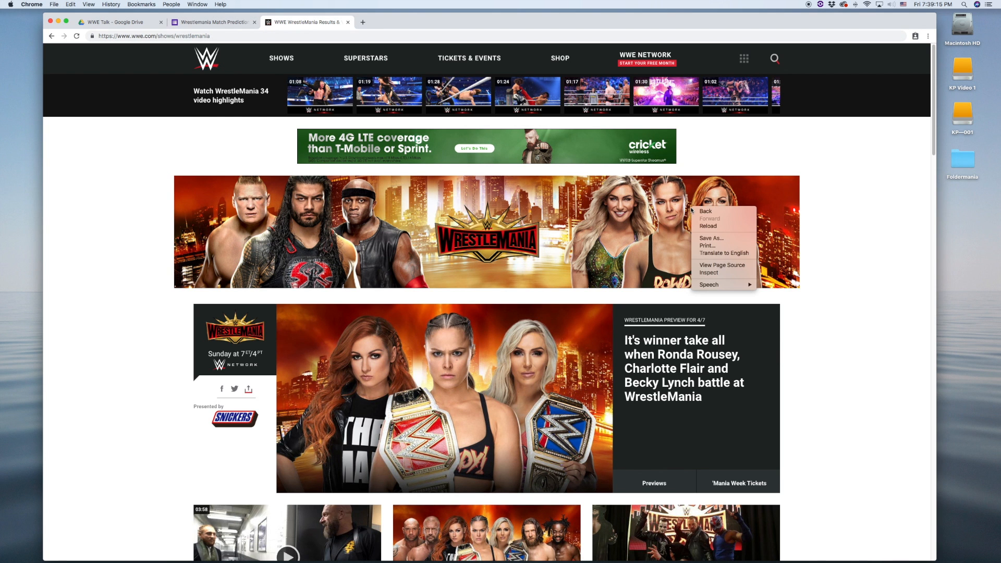
{"action": "left_click", "coordinate": [691, 210]}
{"action": "scroll", "coordinate": [632, 211], "scroll_direction": "down", "scroll_amount": 1}
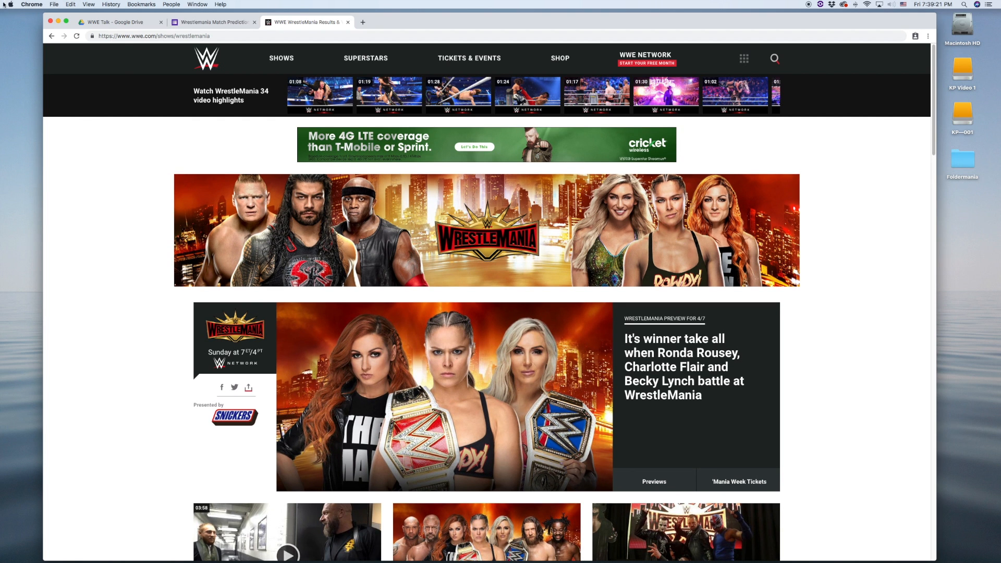
{"action": "left_click", "coordinate": [32, 4]}
{"action": "left_click", "coordinate": [32, 3]}
{"action": "right_click", "coordinate": [658, 214]}
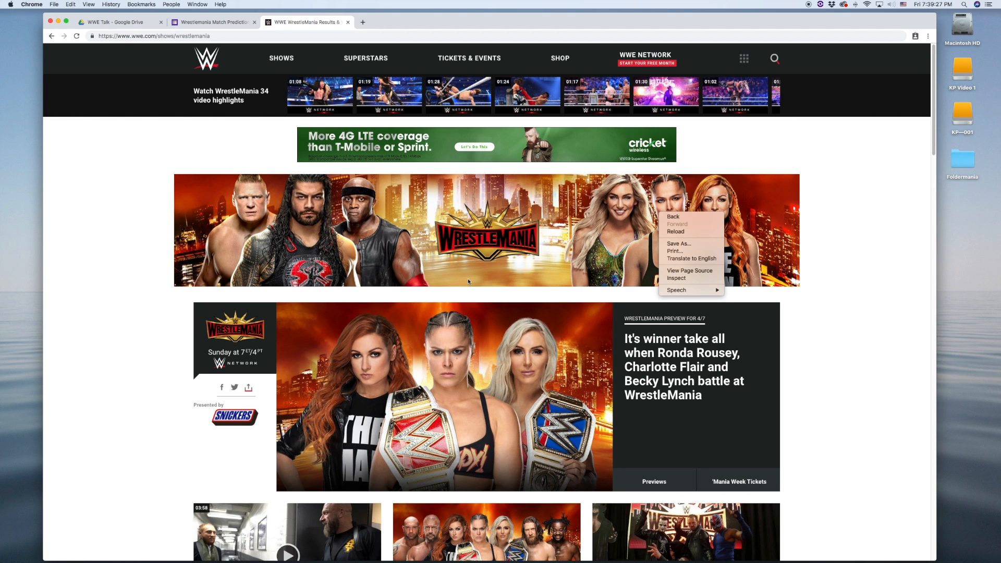
{"action": "left_click", "coordinate": [686, 278]}
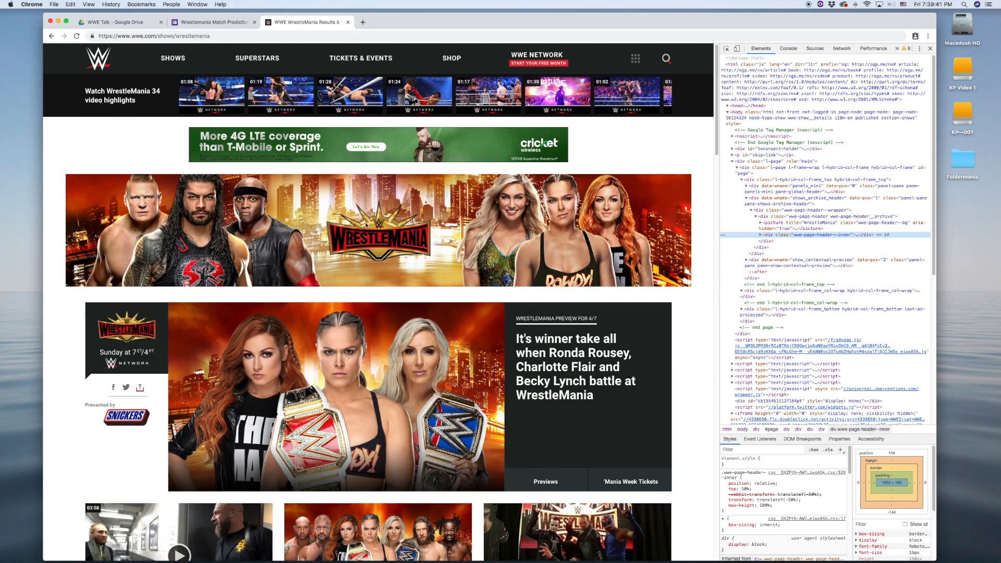
- Open the banner's WrestleMania logo as an image in a new tab, view it, and return to the show page
{"action": "right_click", "coordinate": [375, 230]}
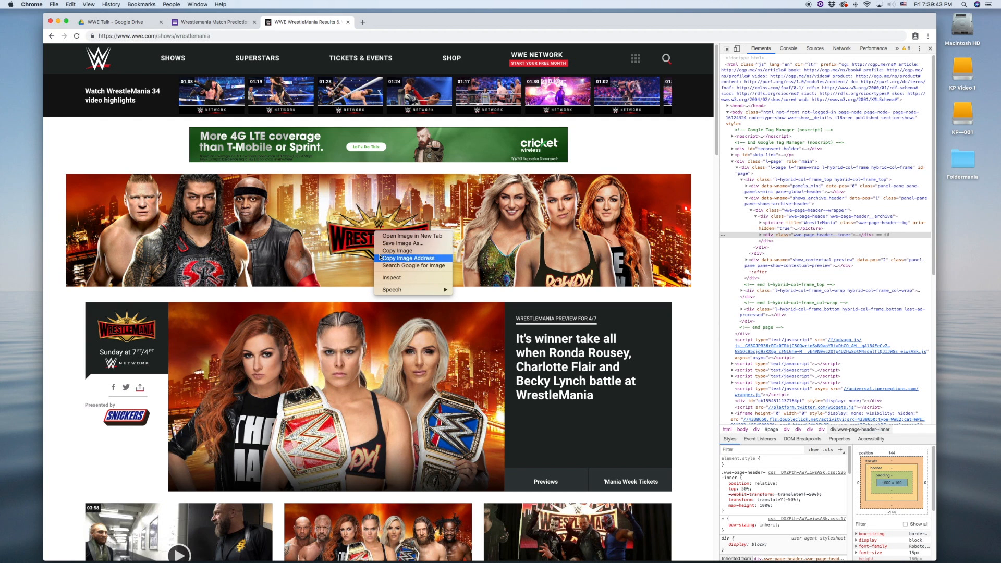
{"action": "right_click", "coordinate": [354, 238]}
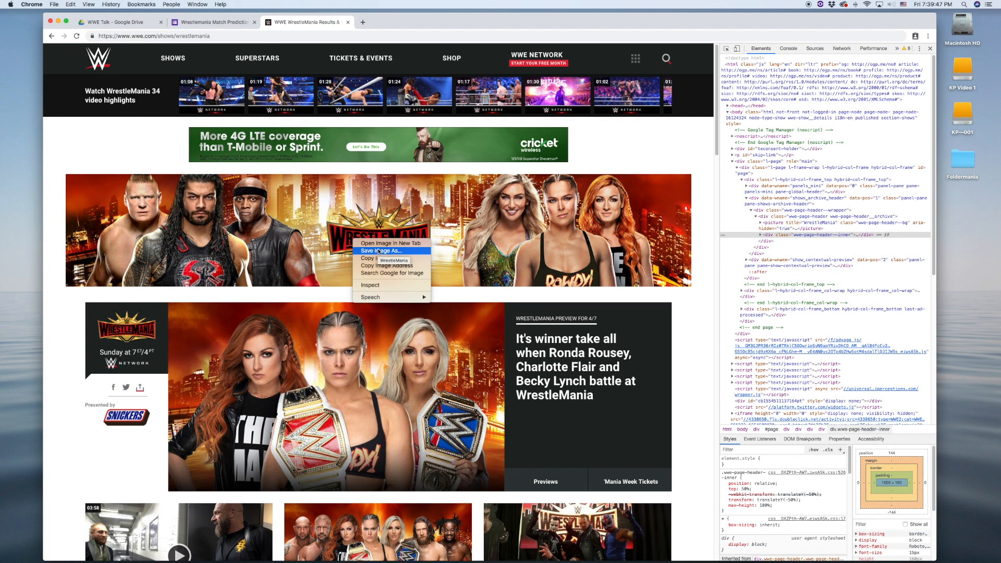
{"action": "left_click", "coordinate": [382, 243]}
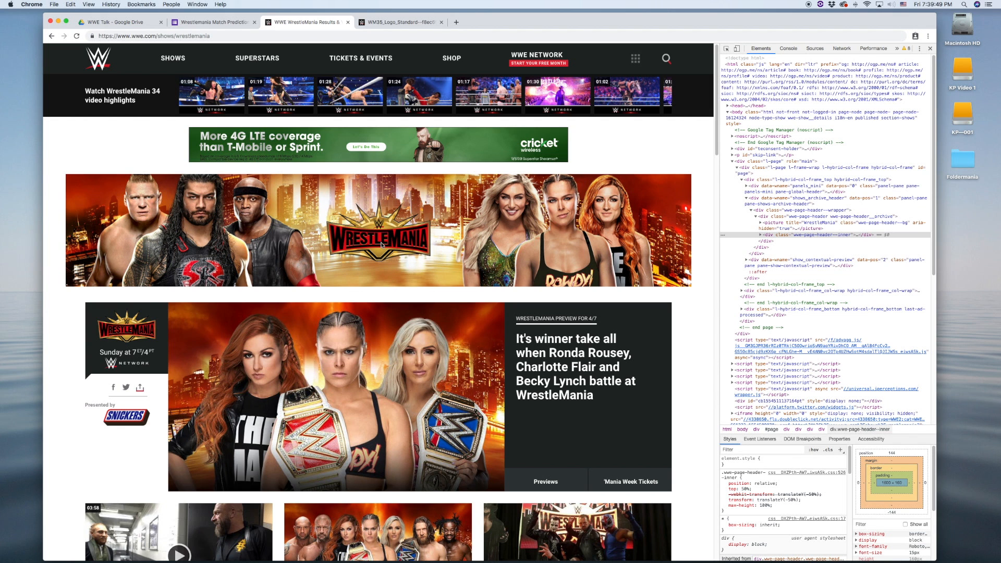
{"action": "key", "text": "ctrl+Tab"}
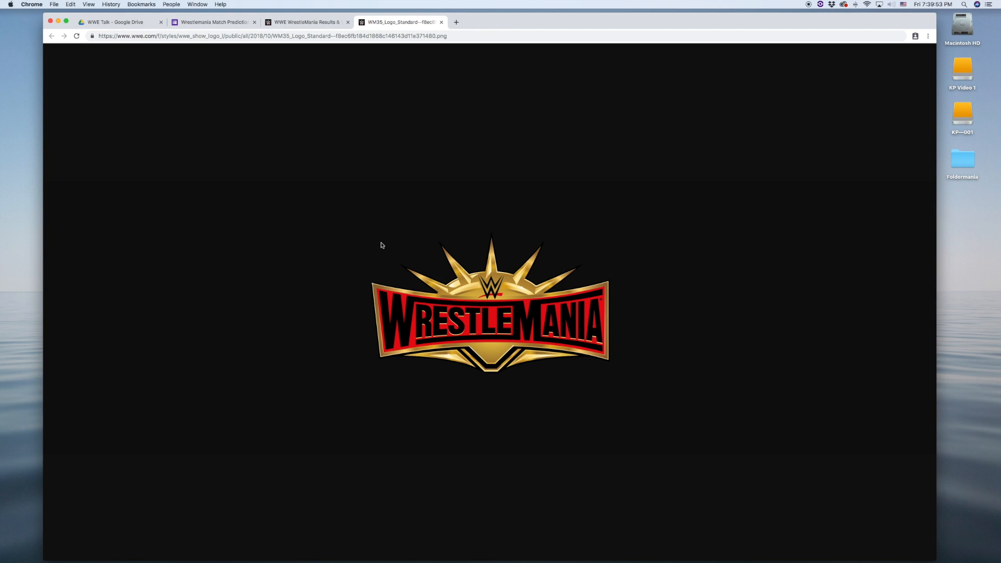
{"action": "key", "text": "ctrl+shift+Tab"}
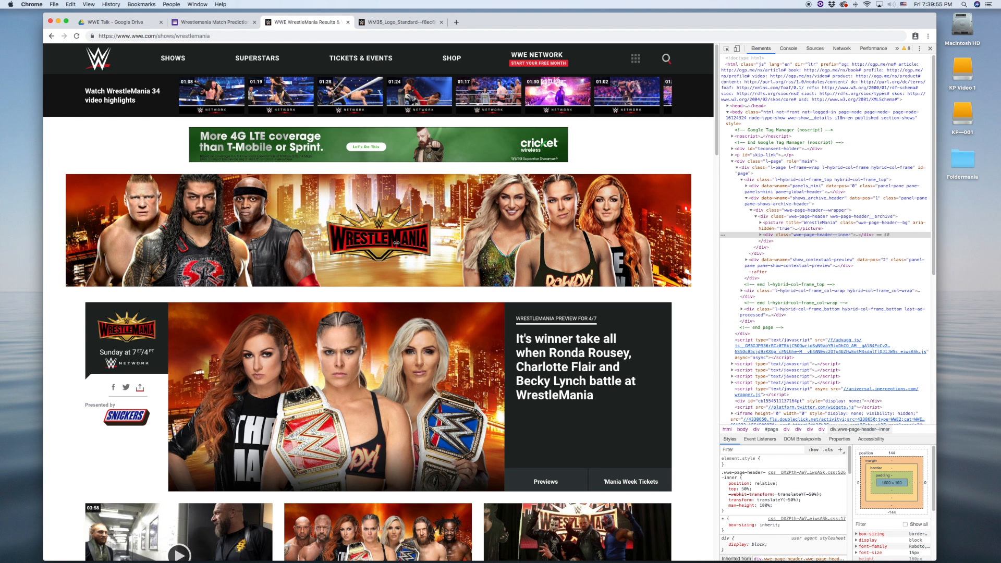
- Inspect the header banner's background, expand its picture element in the page code, and select the first image source
{"action": "right_click", "coordinate": [621, 217]}
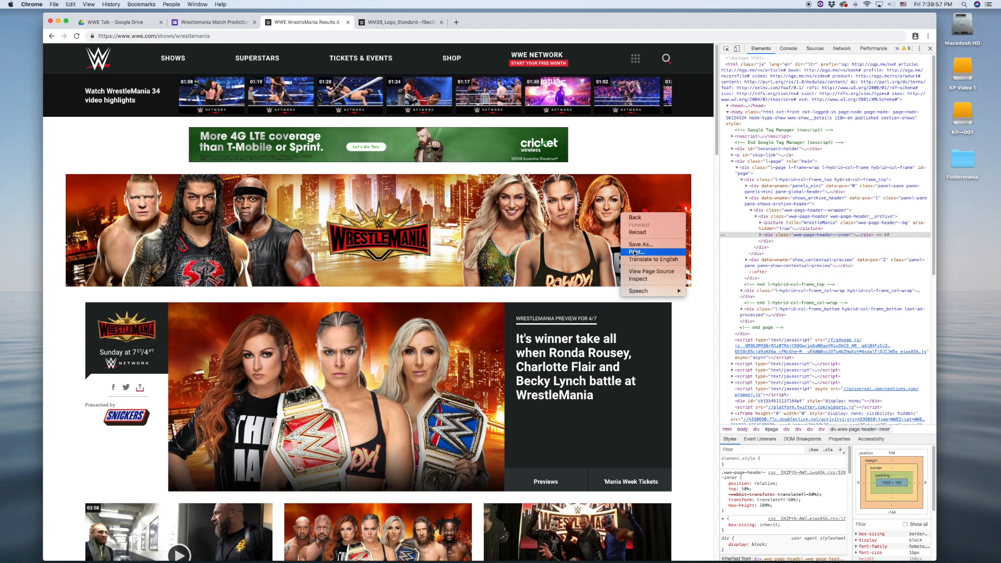
{"action": "left_click", "coordinate": [560, 220]}
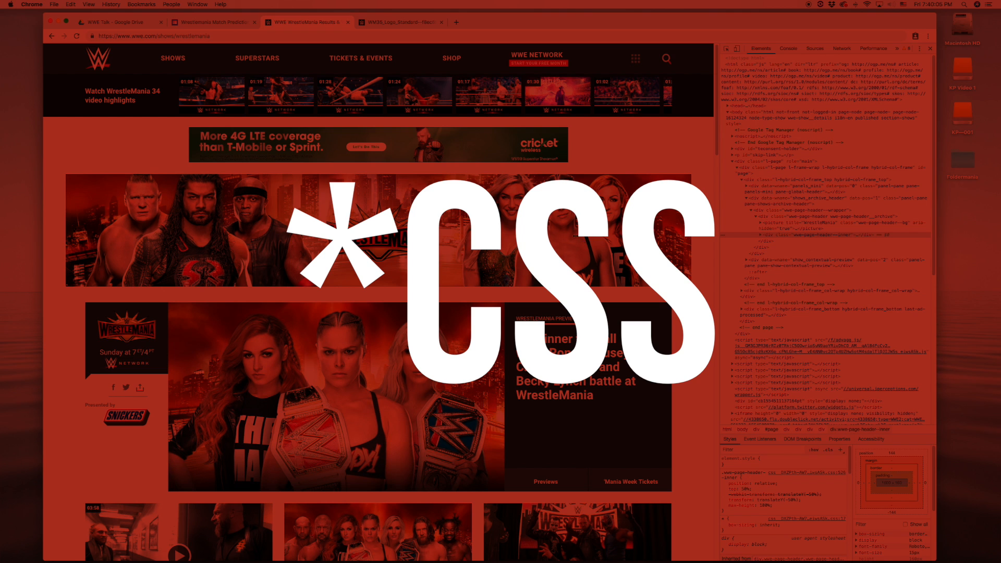
{"action": "right_click", "coordinate": [576, 237]}
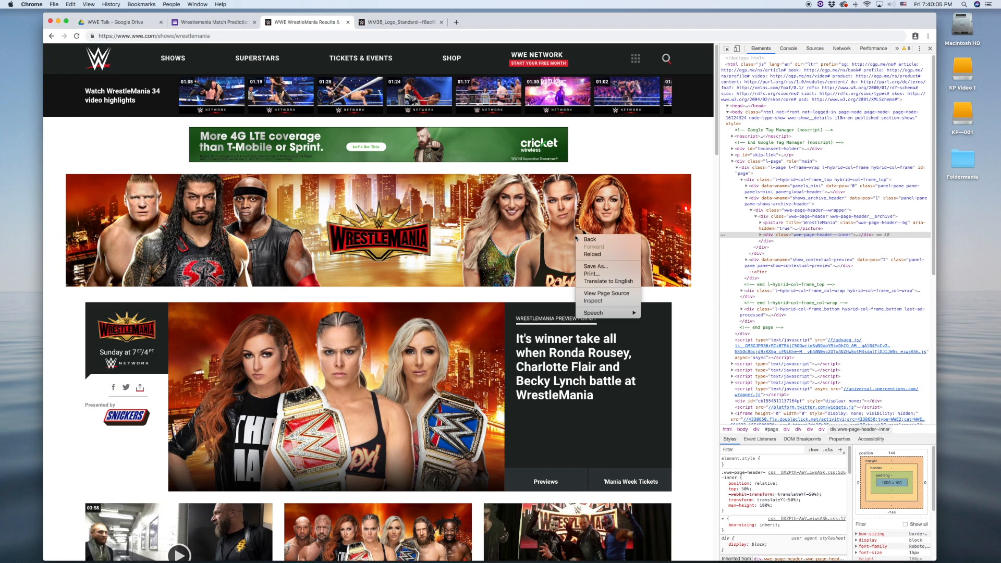
{"action": "left_click", "coordinate": [593, 300]}
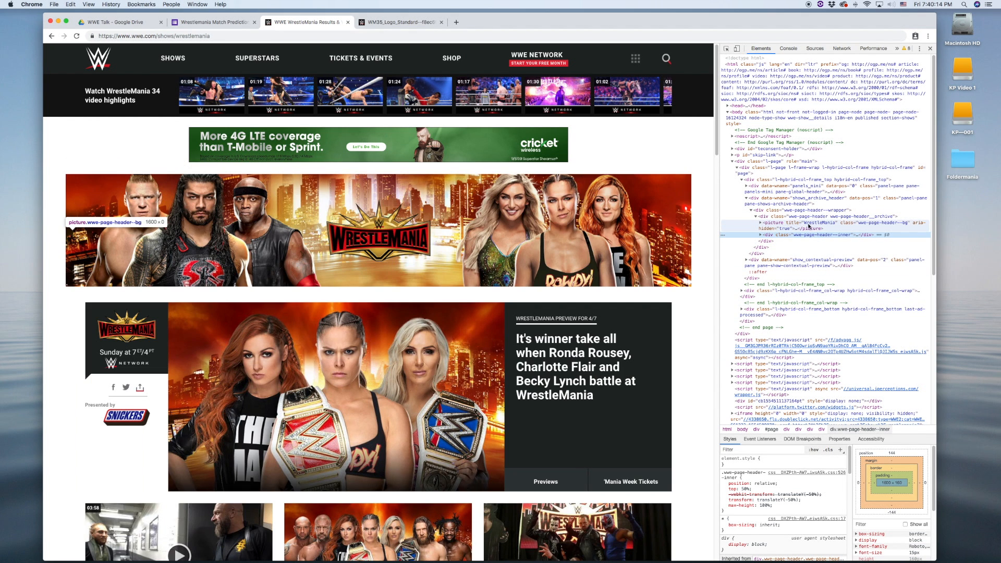
{"action": "left_click", "coordinate": [760, 224]}
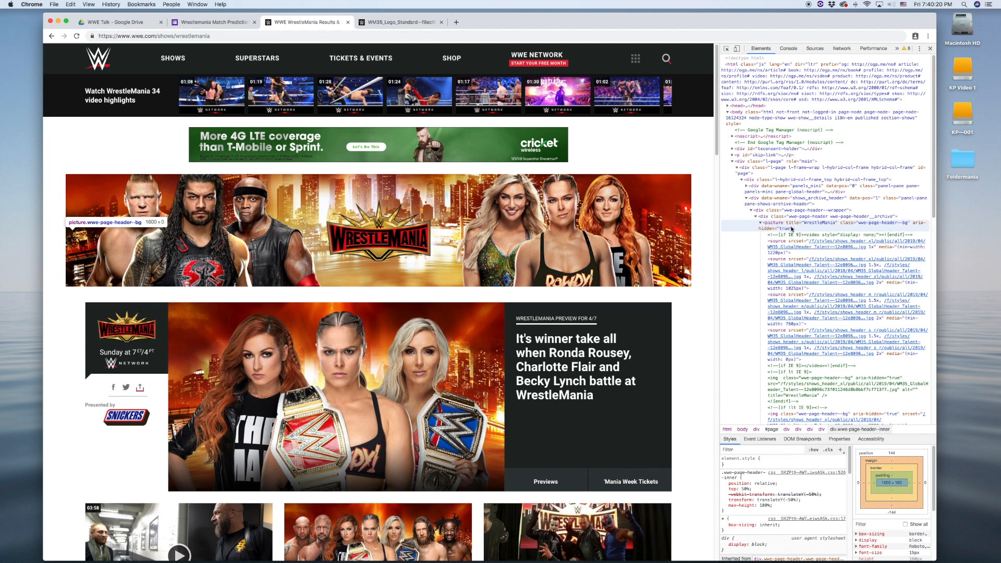
{"action": "left_click", "coordinate": [817, 244]}
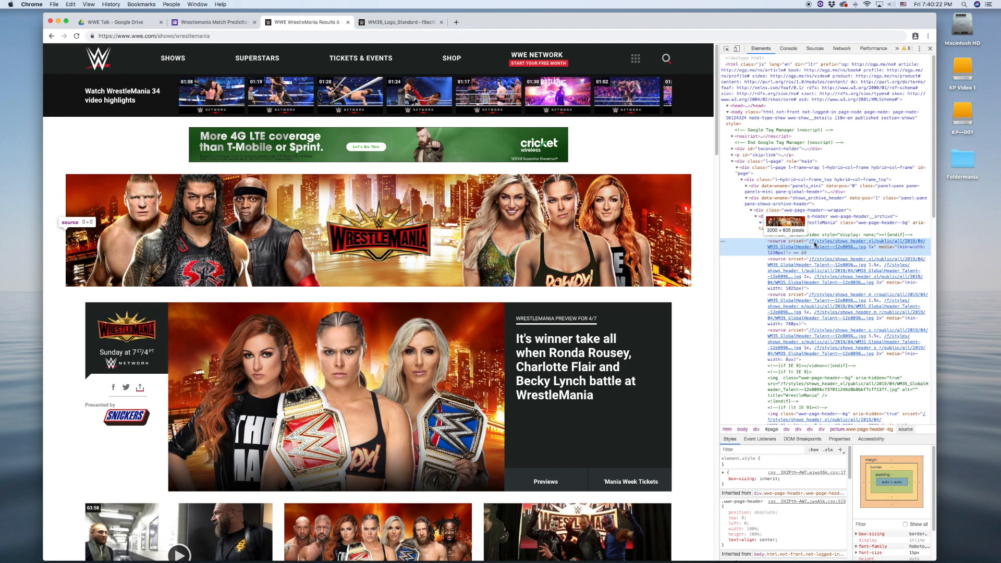
{"action": "double_click", "coordinate": [815, 245]}
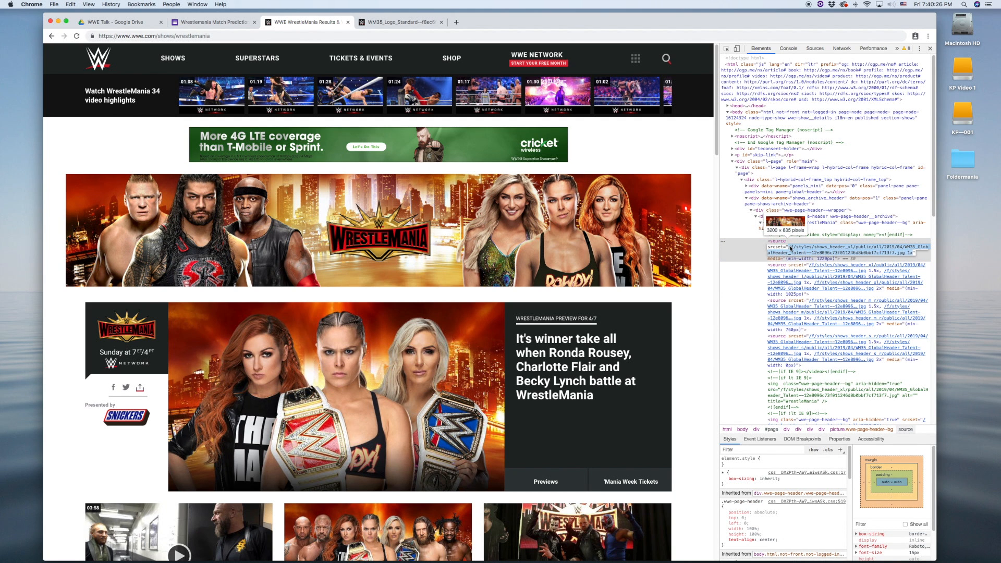
{"action": "left_click", "coordinate": [790, 248]}
{"action": "left_click_drag", "start_coordinate": [789, 248], "coordinate": [910, 255]}
{"action": "key", "text": "super+c"}
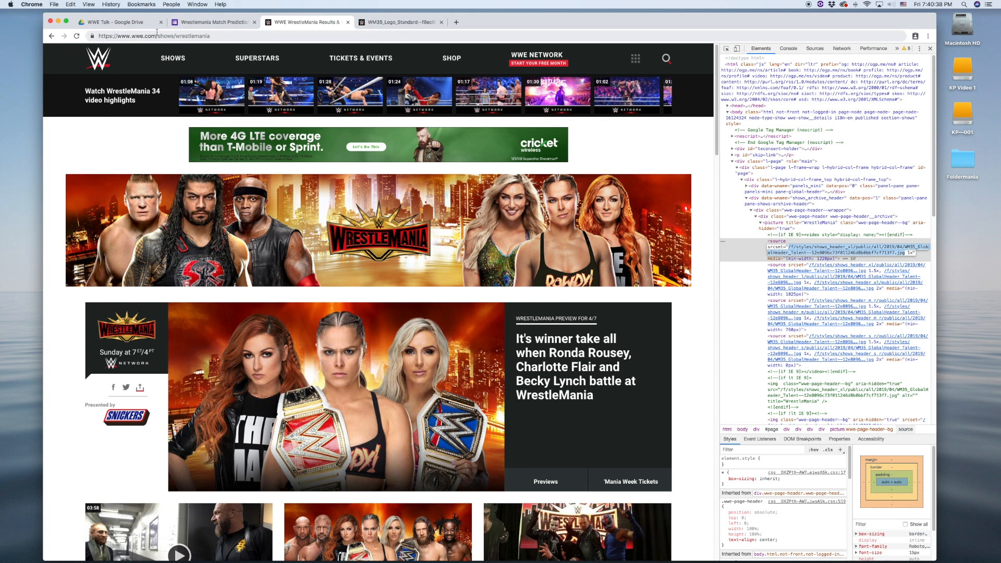
{"action": "left_click_drag", "start_coordinate": [156, 35], "coordinate": [210, 36]}
{"action": "key", "text": "super+v"}
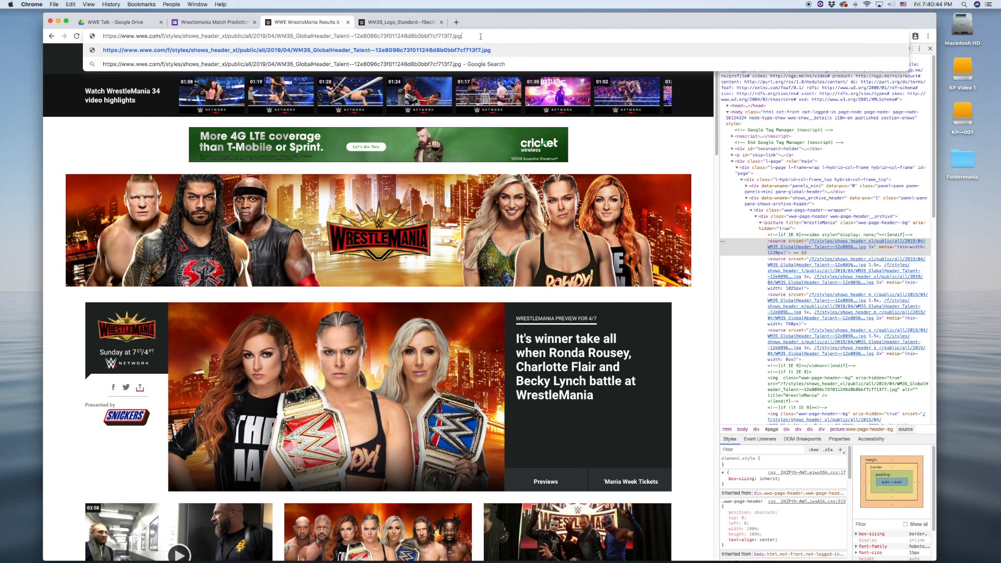
{"action": "key", "text": "Return"}
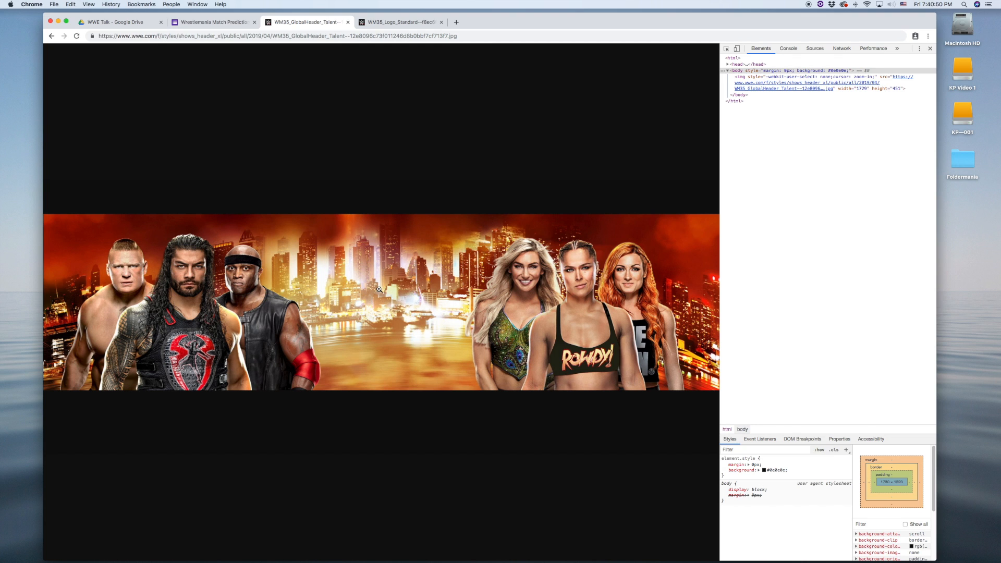
- Save the talent banner image to the desktop and check it in a quick preview
{"action": "left_click_drag", "start_coordinate": [731, 299], "coordinate": [964, 280]}
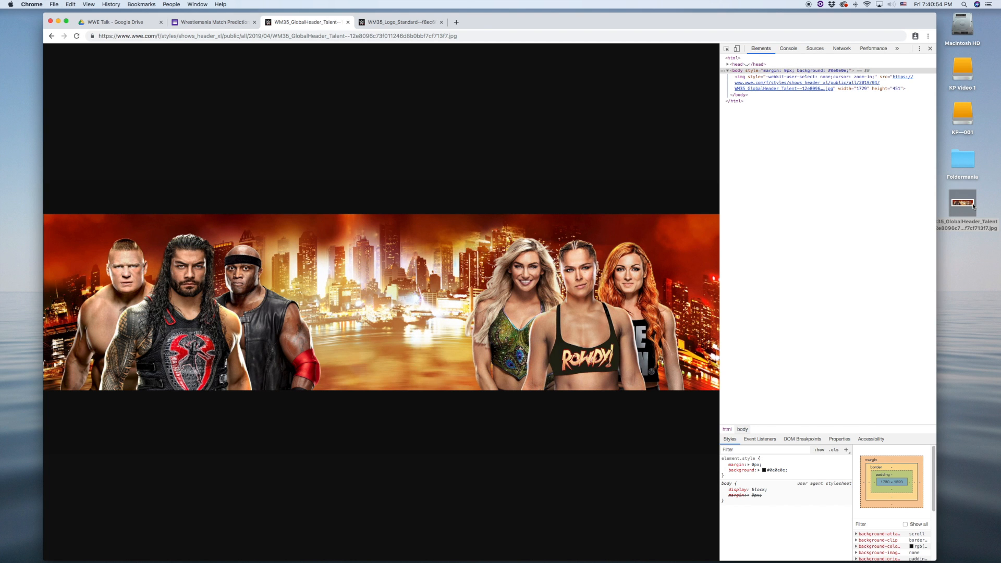
{"action": "left_click", "coordinate": [965, 256]}
{"action": "left_click", "coordinate": [968, 203]}
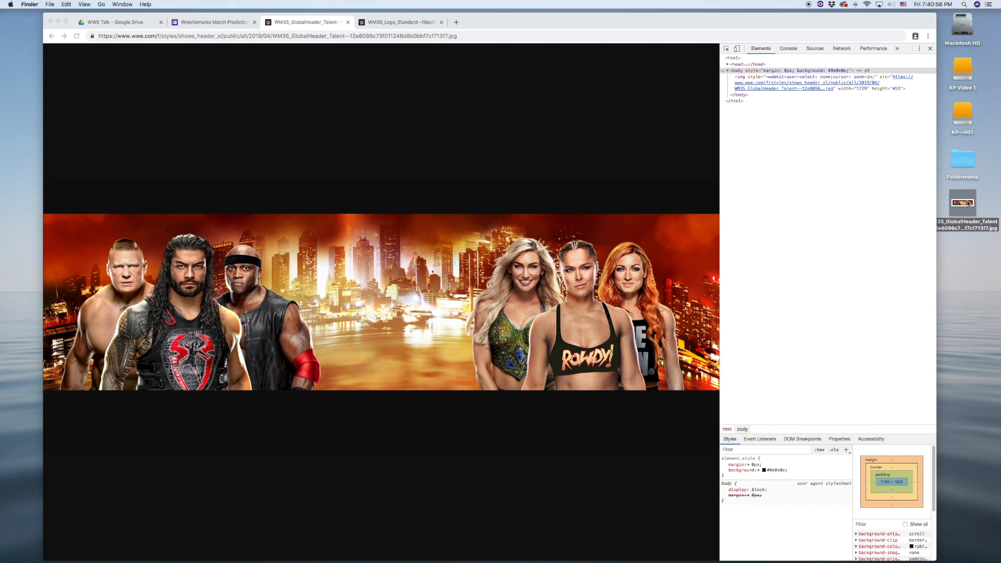
{"action": "key", "text": "space"}
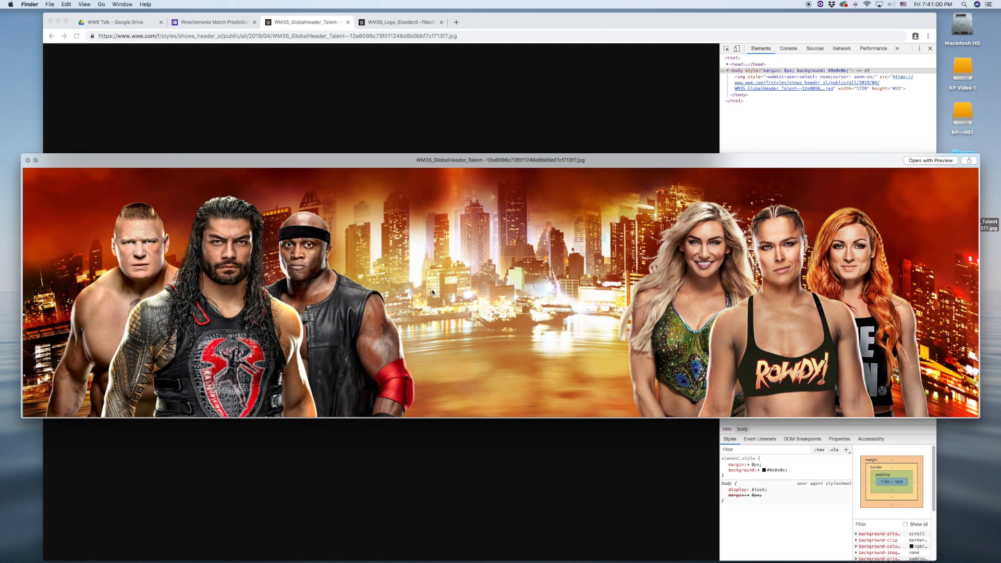
{"action": "left_click", "coordinate": [391, 92]}
- Return to the Wrestlemania Match Predictions form and upload the saved banner from the desktop as its theme header image
{"action": "left_click", "coordinate": [215, 26]}
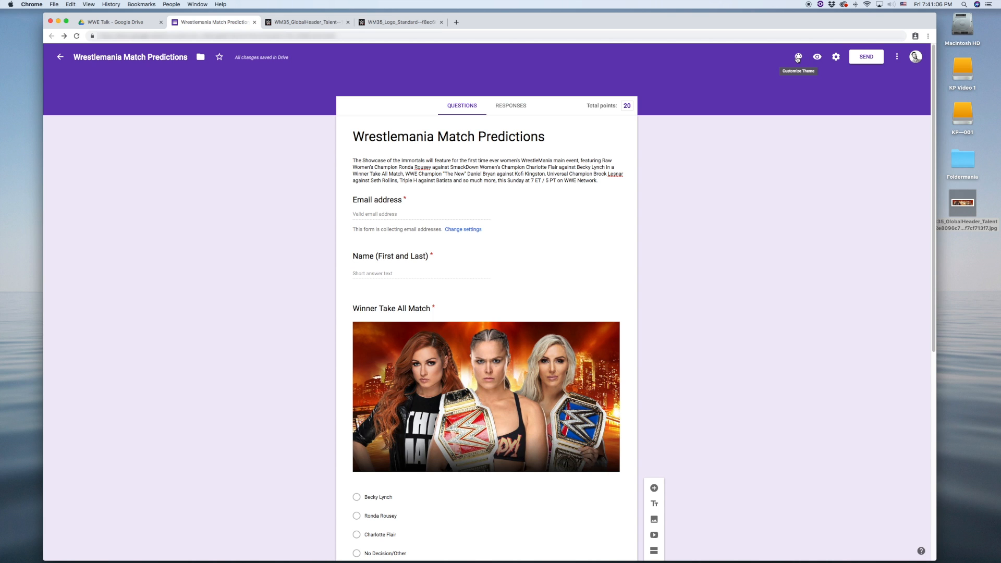
{"action": "left_click", "coordinate": [797, 58]}
{"action": "left_click", "coordinate": [881, 96]}
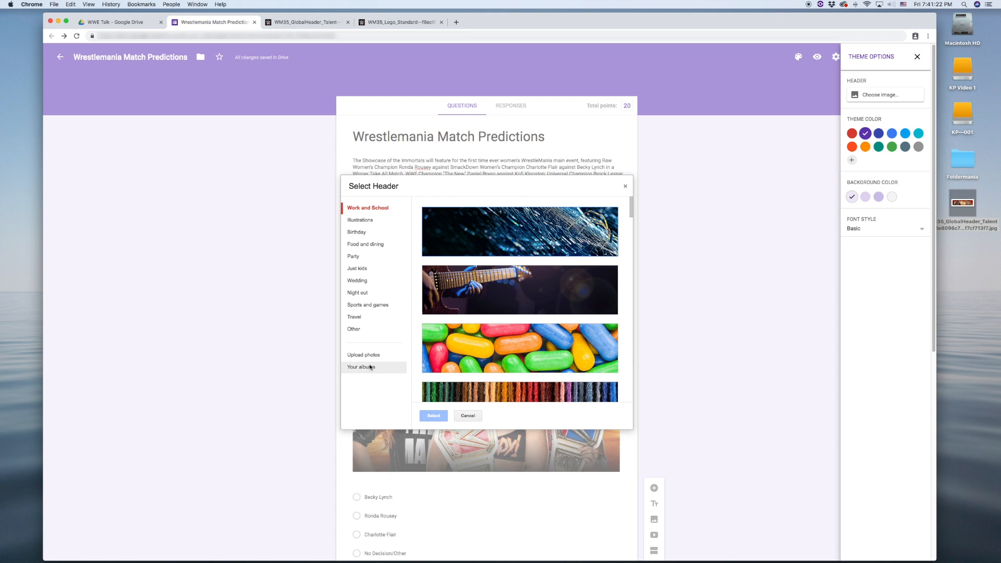
{"action": "left_click", "coordinate": [365, 355]}
{"action": "left_click_drag", "start_coordinate": [962, 203], "coordinate": [526, 285]}
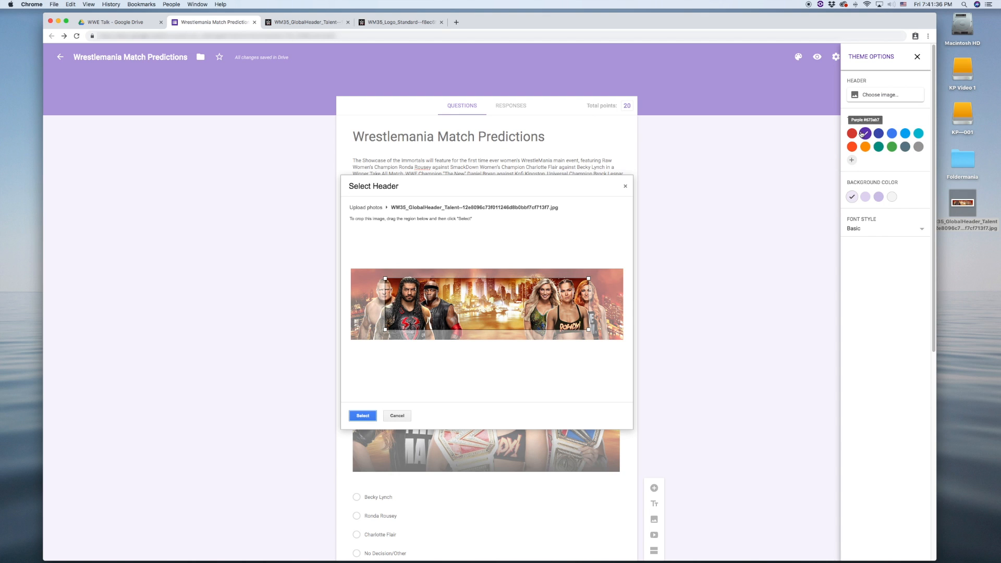
- Extend the header's crop region to cover the whole banner and apply it to the form
{"action": "left_click_drag", "start_coordinate": [386, 279], "coordinate": [350, 270]}
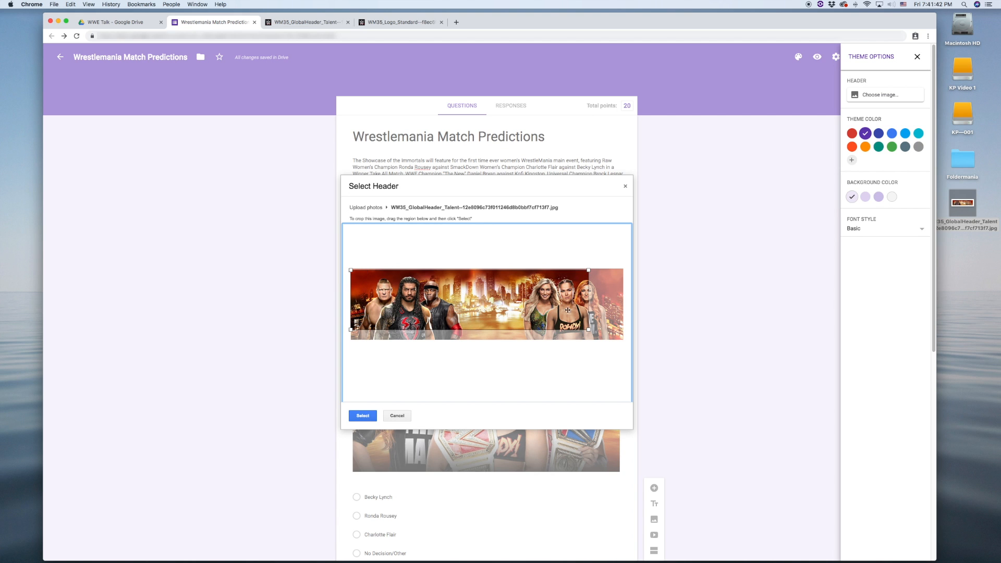
{"action": "left_click_drag", "start_coordinate": [589, 331], "coordinate": [623, 342]}
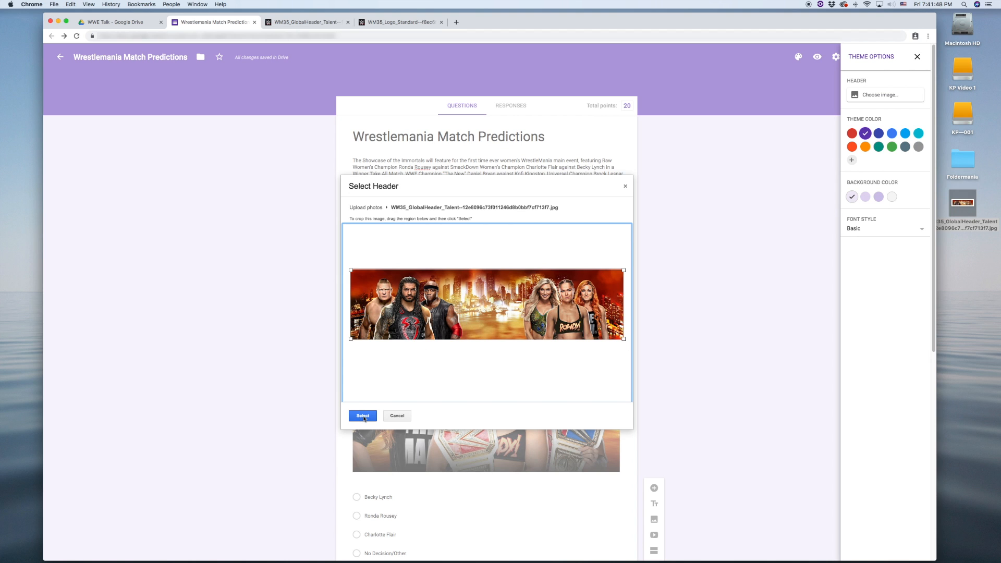
{"action": "left_click", "coordinate": [364, 417]}
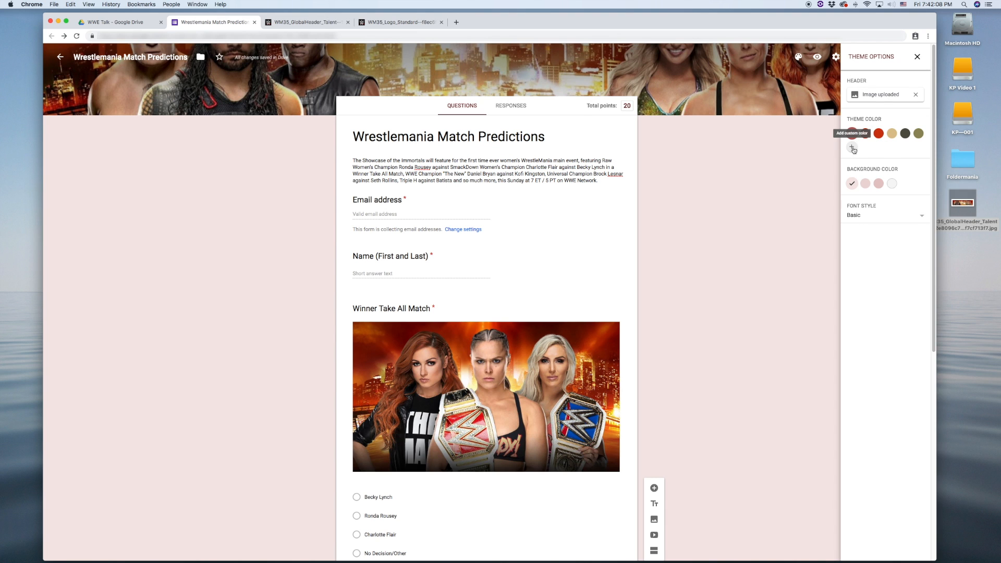
- Try the suggested theme colors and set the form's theme color to dark gray
{"action": "left_click", "coordinate": [916, 136]}
{"action": "left_click", "coordinate": [878, 134]}
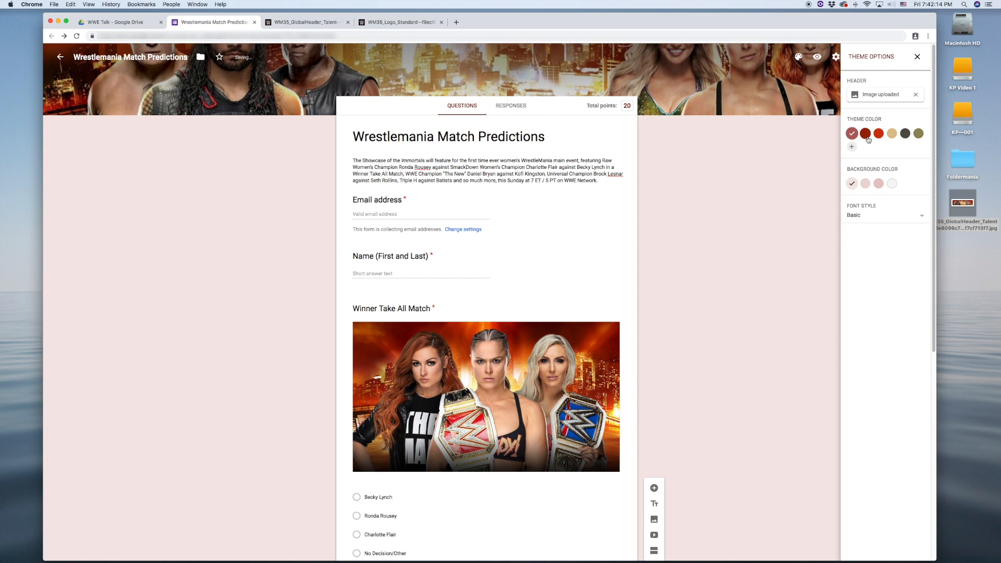
{"action": "left_click", "coordinate": [904, 134]}
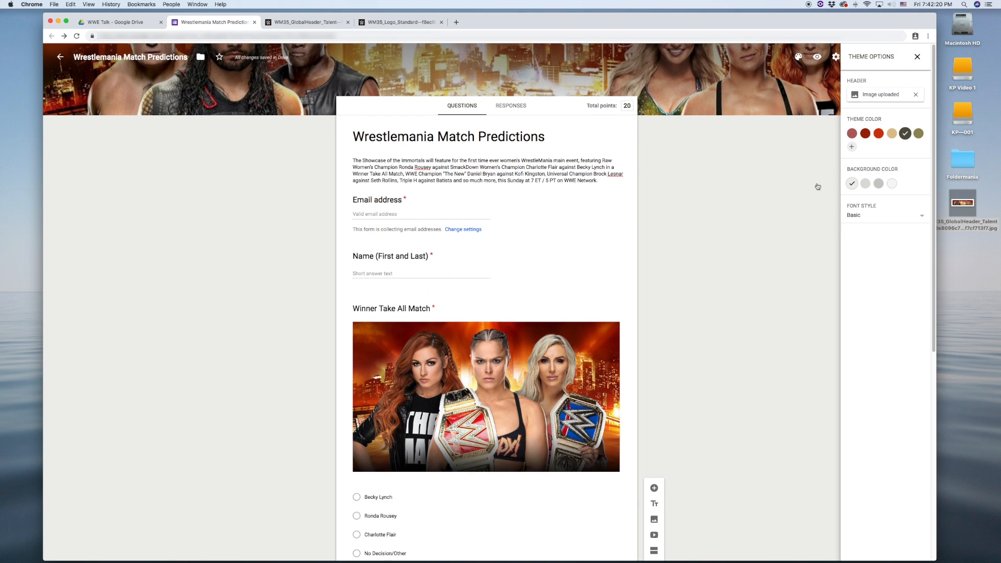
- Try the other background shades offered for the form and select the lightest gray again
{"action": "left_click", "coordinate": [865, 184]}
{"action": "left_click", "coordinate": [878, 183]}
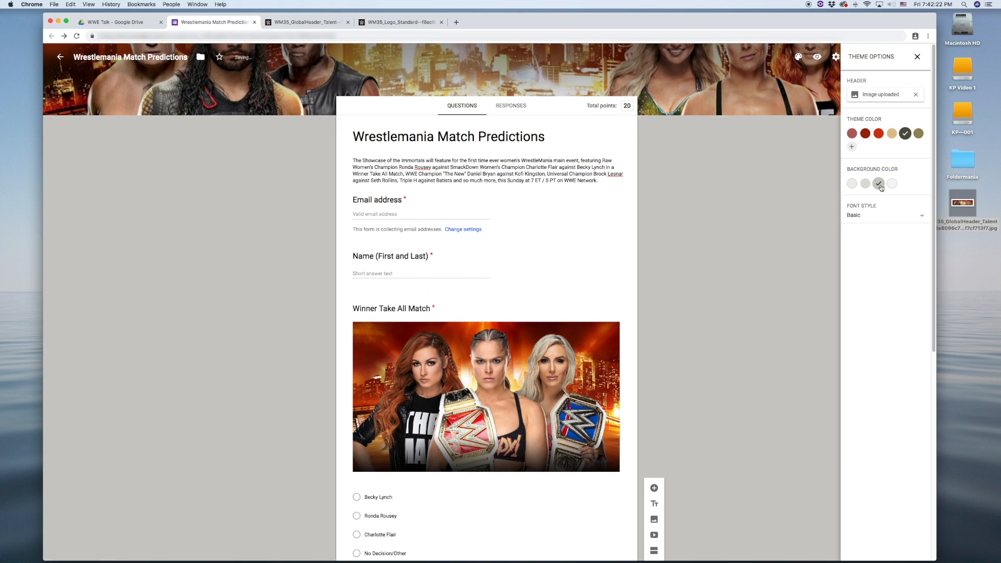
{"action": "left_click", "coordinate": [893, 188]}
{"action": "left_click", "coordinate": [879, 186]}
{"action": "left_click", "coordinate": [866, 187]}
{"action": "left_click", "coordinate": [853, 186]}
{"action": "left_click", "coordinate": [865, 188]}
{"action": "left_click", "coordinate": [878, 185]}
{"action": "left_click", "coordinate": [851, 183]}
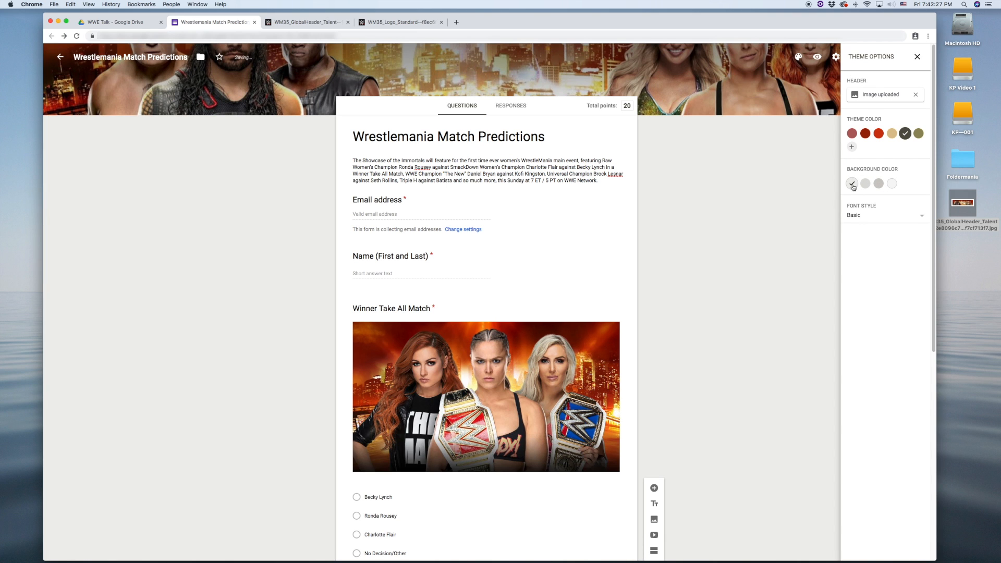
- Look through the available font styles for the form and keep Basic
{"action": "left_click", "coordinate": [880, 216]}
{"action": "scroll", "coordinate": [874, 230], "scroll_direction": "down", "scroll_amount": 1}
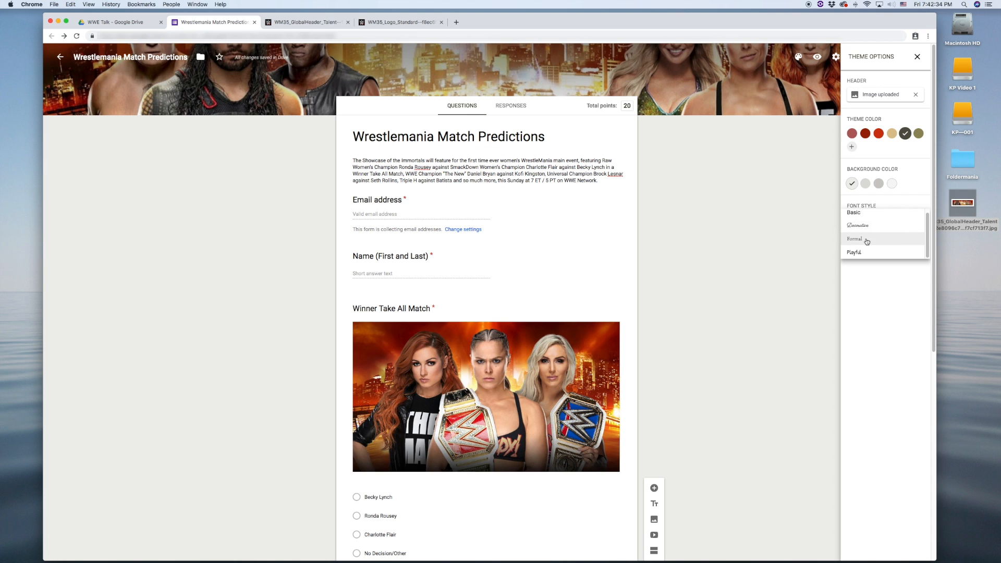
{"action": "scroll", "coordinate": [863, 217], "scroll_direction": "up", "scroll_amount": 1}
{"action": "left_click", "coordinate": [863, 216]}
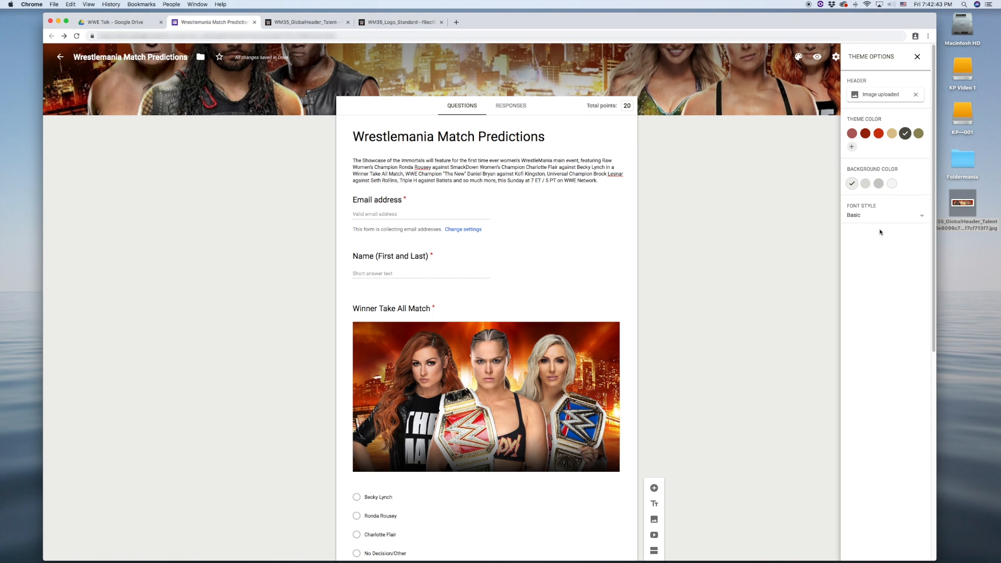
- Review the themed form from its header to the WWE Championship Match question and close the theme options
{"action": "scroll", "coordinate": [663, 214], "scroll_direction": "down", "scroll_amount": 5}
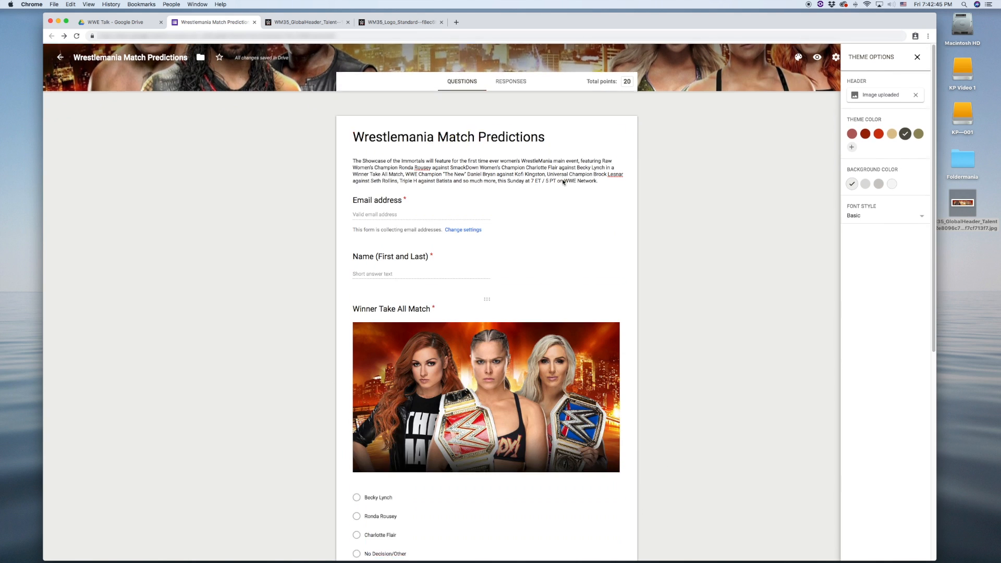
{"action": "scroll", "coordinate": [563, 182], "scroll_direction": "up", "scroll_amount": 5}
{"action": "scroll", "coordinate": [395, 213], "scroll_direction": "down", "scroll_amount": 3}
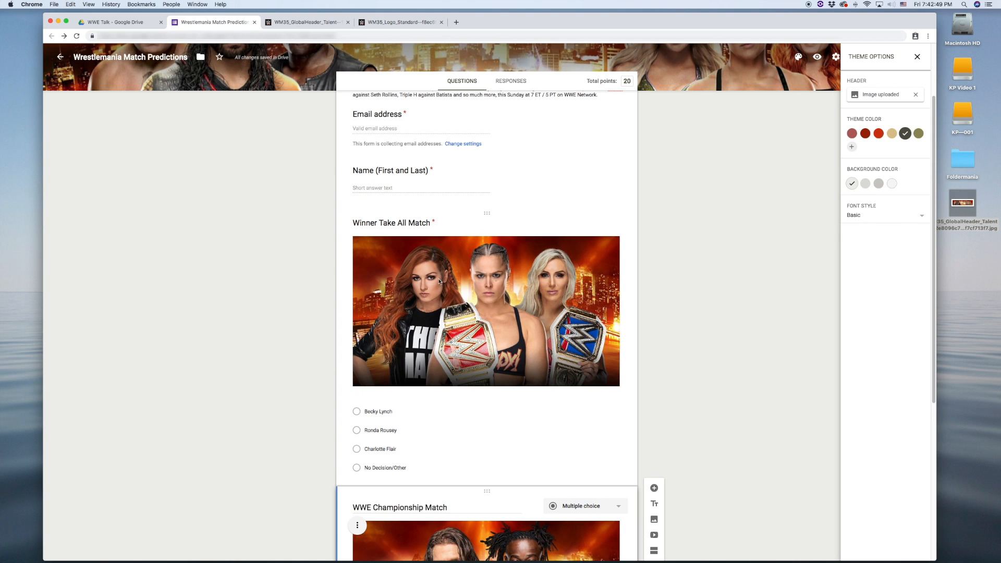
{"action": "scroll", "coordinate": [446, 294], "scroll_direction": "down", "scroll_amount": 7}
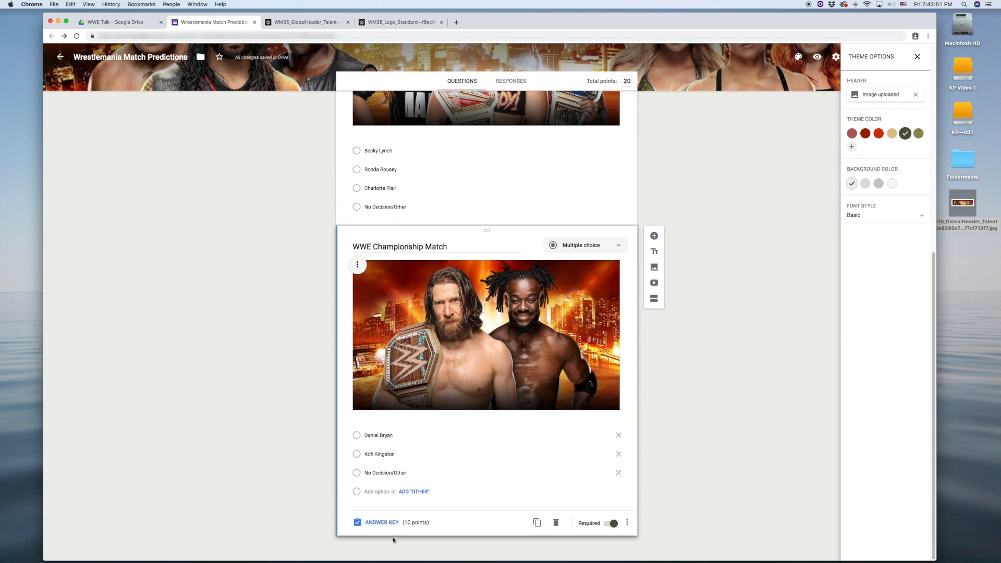
{"action": "scroll", "coordinate": [413, 215], "scroll_direction": "up", "scroll_amount": 6}
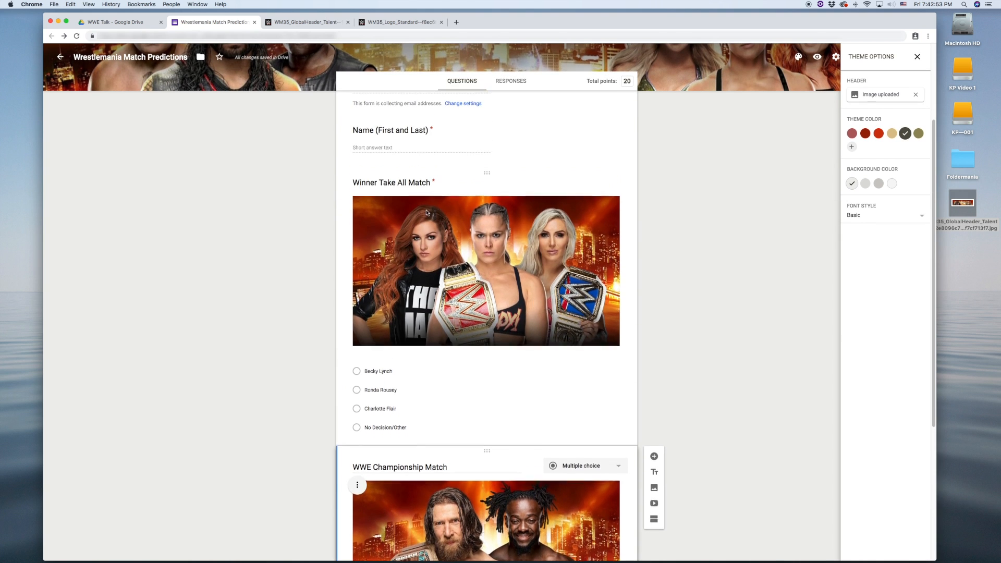
{"action": "scroll", "coordinate": [427, 214], "scroll_direction": "up", "scroll_amount": 4}
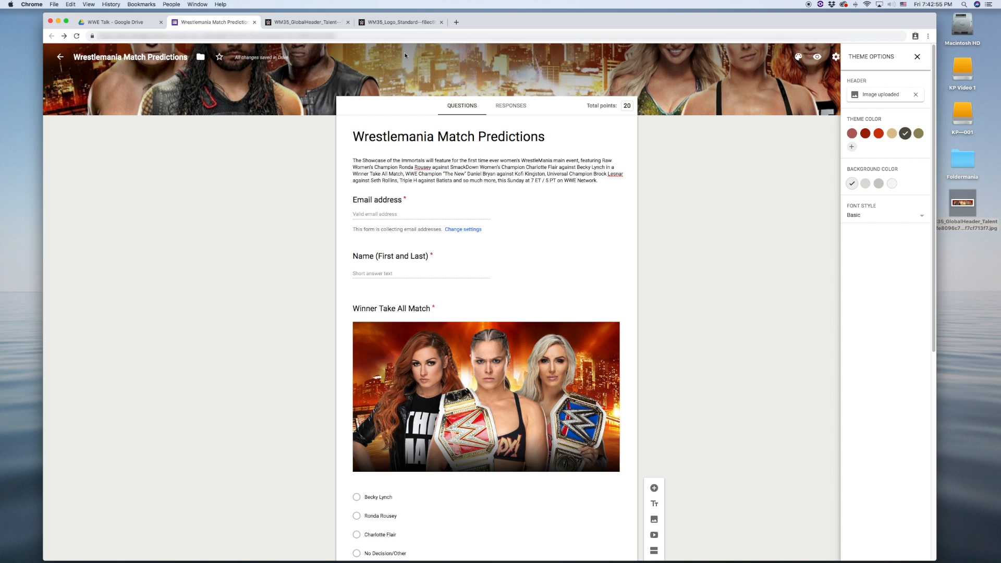
{"action": "left_click", "coordinate": [916, 56]}
- Preview the form as respondents see it and look through its header, questions and submit section
{"action": "left_click", "coordinate": [816, 57]}
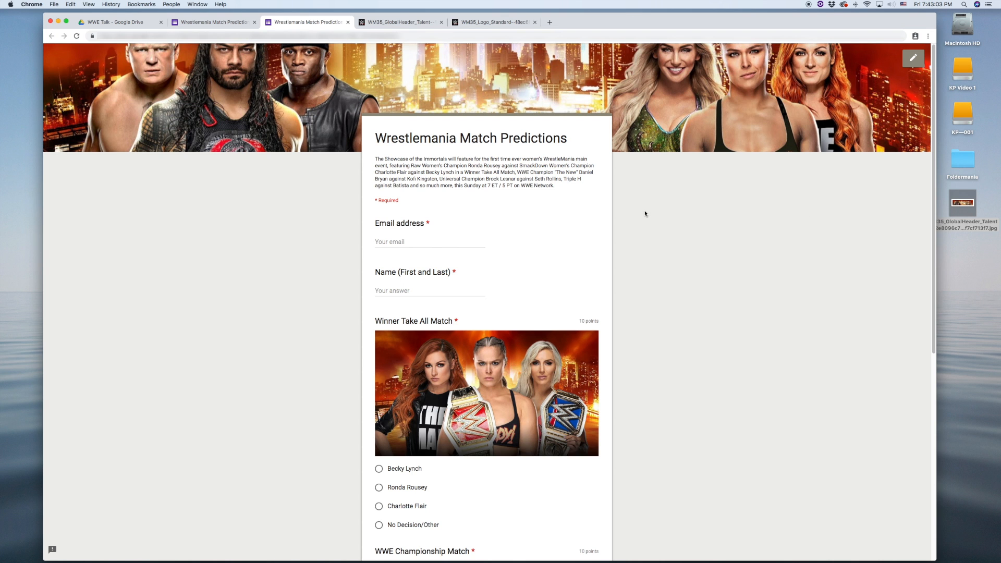
{"action": "scroll", "coordinate": [644, 213], "scroll_direction": "down", "scroll_amount": 10}
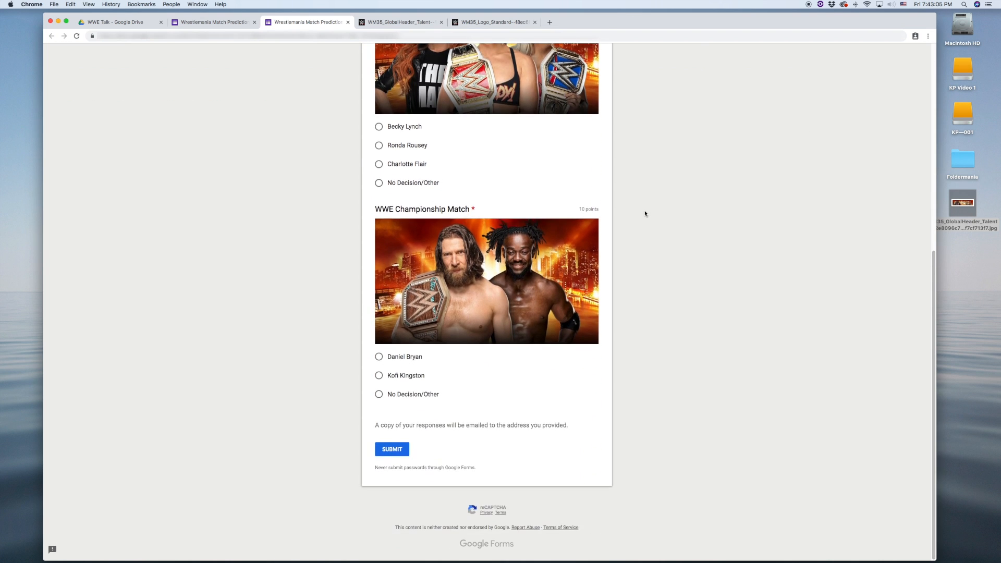
{"action": "scroll", "coordinate": [644, 214], "scroll_direction": "up", "scroll_amount": 10}
{"action": "scroll", "coordinate": [644, 213], "scroll_direction": "down", "scroll_amount": 10}
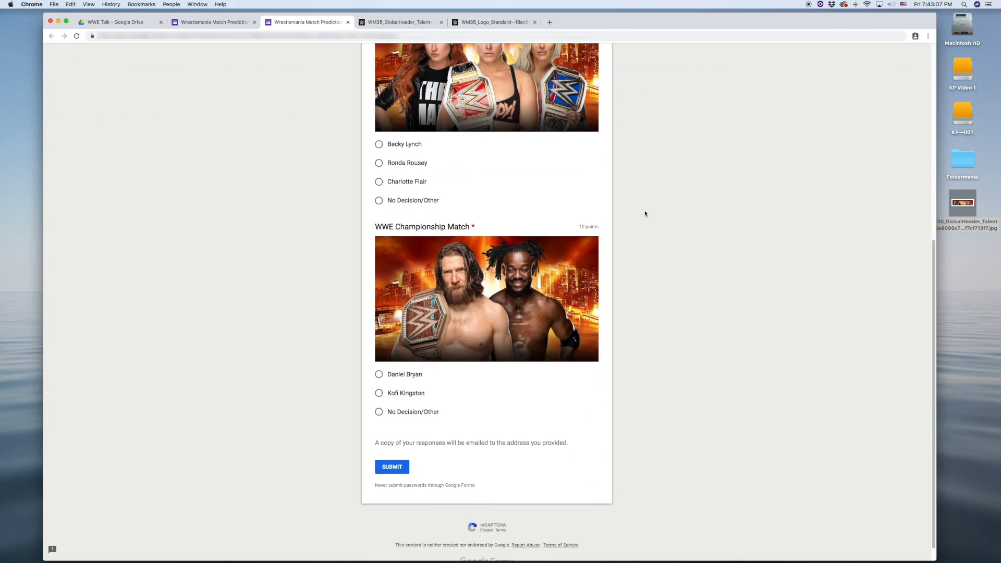
{"action": "scroll", "coordinate": [645, 213], "scroll_direction": "down", "scroll_amount": 2}
{"action": "scroll", "coordinate": [389, 452], "scroll_direction": "up", "scroll_amount": 8}
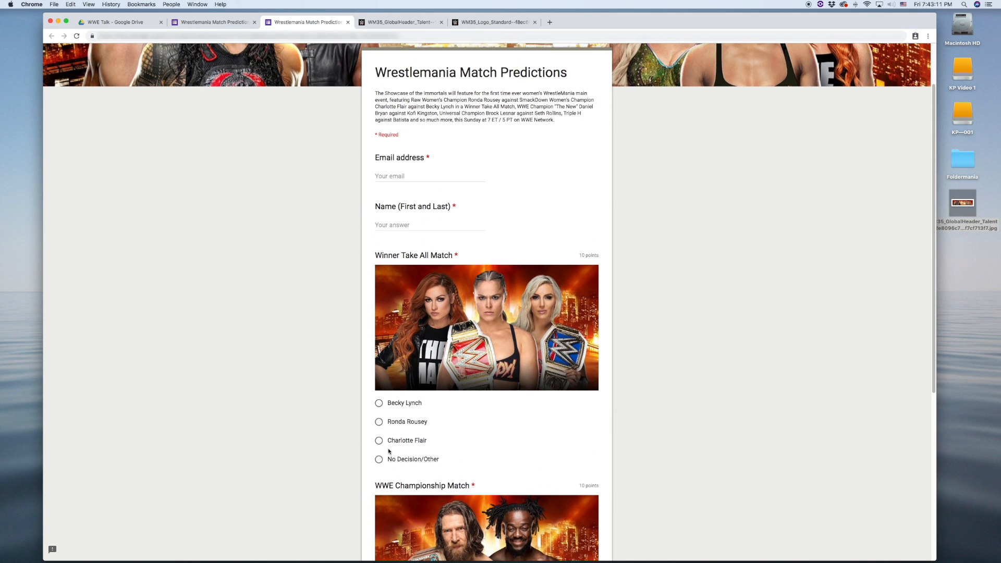
- Return to the form editor, review the general and presentation settings including the confirmation message, and save them
{"action": "key", "text": "super+alt+Left"}
{"action": "left_click", "coordinate": [836, 56]}
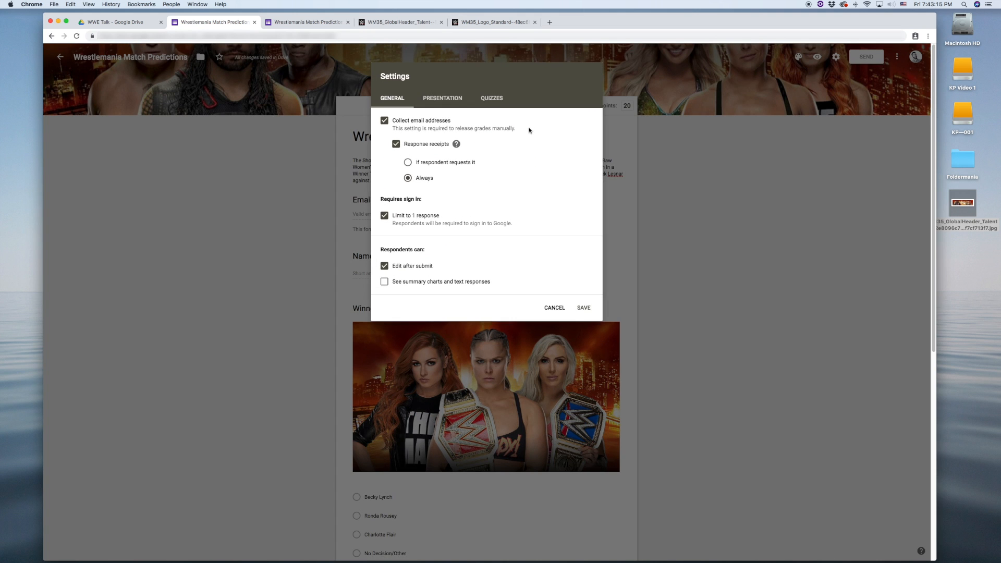
{"action": "left_click", "coordinate": [452, 100]}
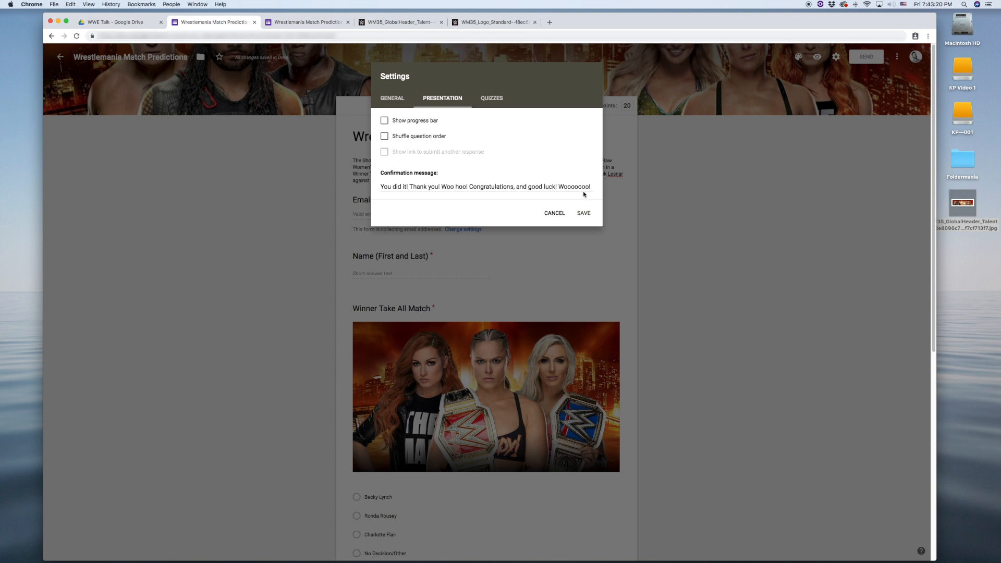
{"action": "left_click", "coordinate": [584, 213]}
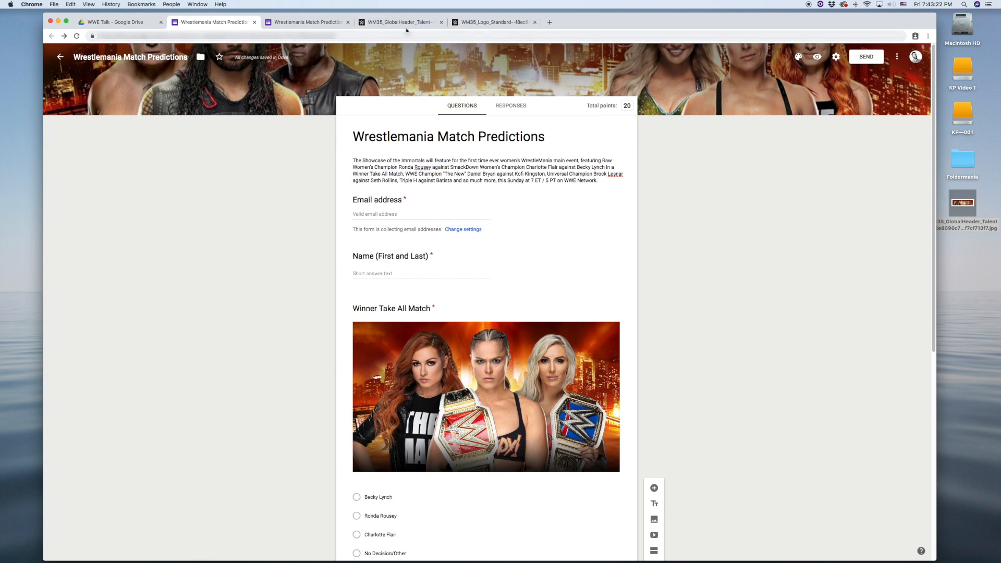
- Check the form preview from header to submit section again, then look over the questions in the editor
{"action": "left_click", "coordinate": [310, 22]}
{"action": "scroll", "coordinate": [579, 279], "scroll_direction": "down", "scroll_amount": 10}
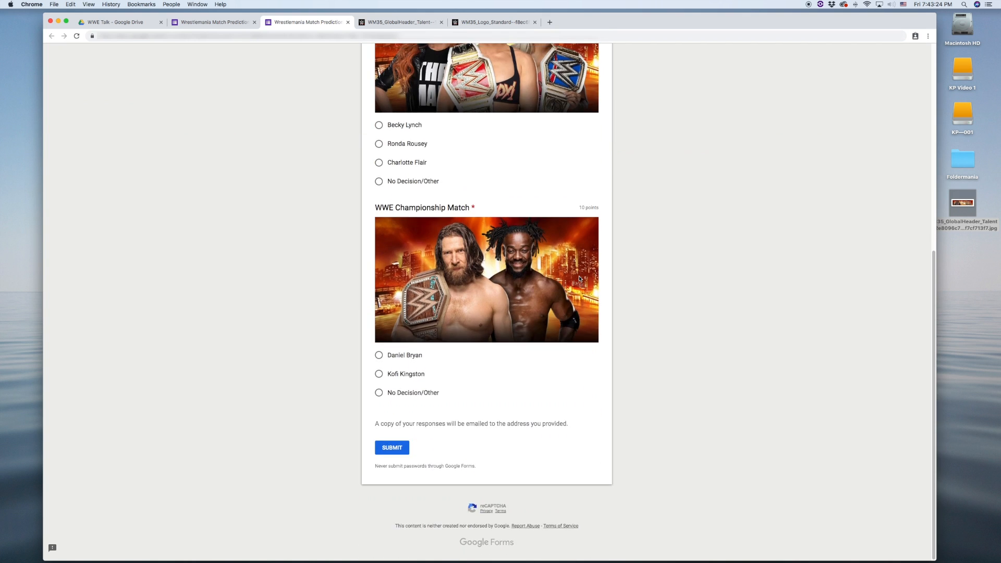
{"action": "scroll", "coordinate": [579, 279], "scroll_direction": "up", "scroll_amount": 10}
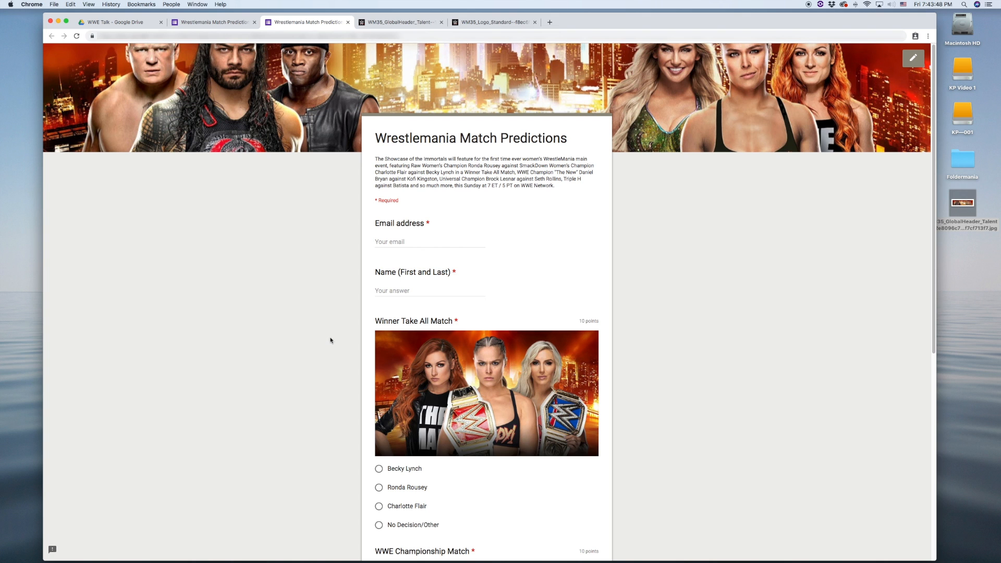
{"action": "left_click", "coordinate": [211, 22]}
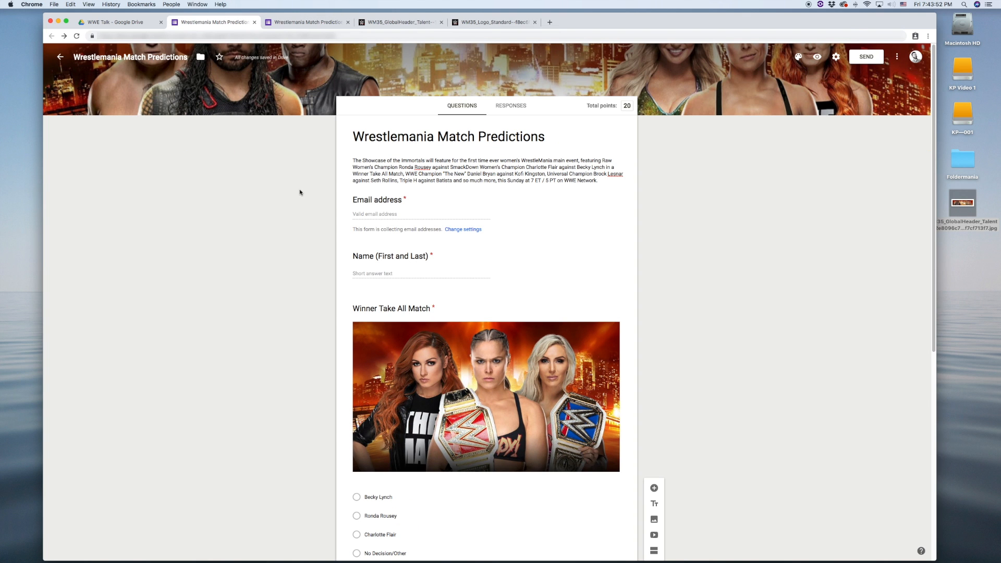
{"action": "scroll", "coordinate": [300, 193], "scroll_direction": "down", "scroll_amount": 5}
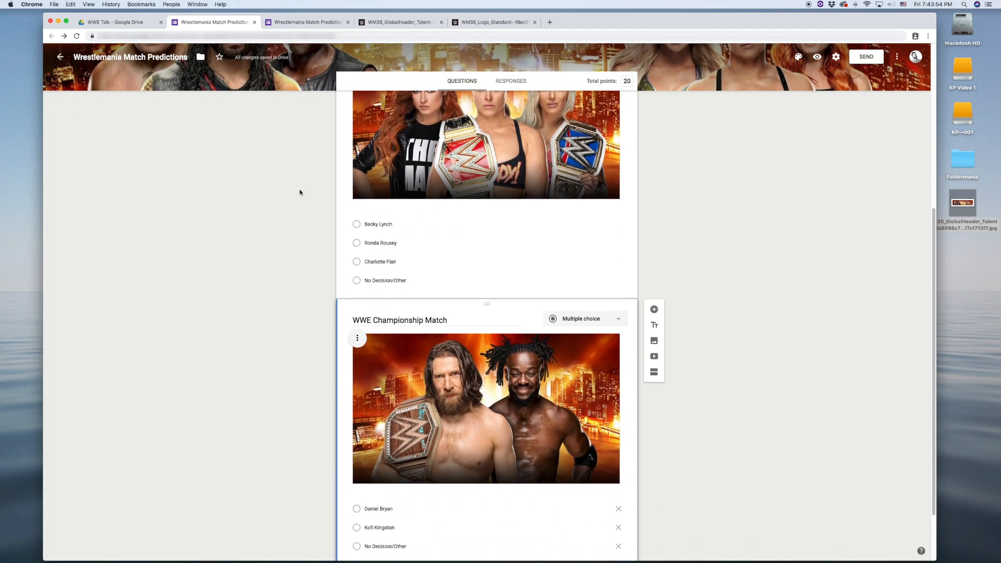
{"action": "scroll", "coordinate": [300, 192], "scroll_direction": "up", "scroll_amount": 5}
- Get the form's sharing link with a shortened URL, copy it, and close the send dialog
{"action": "left_click", "coordinate": [870, 59]}
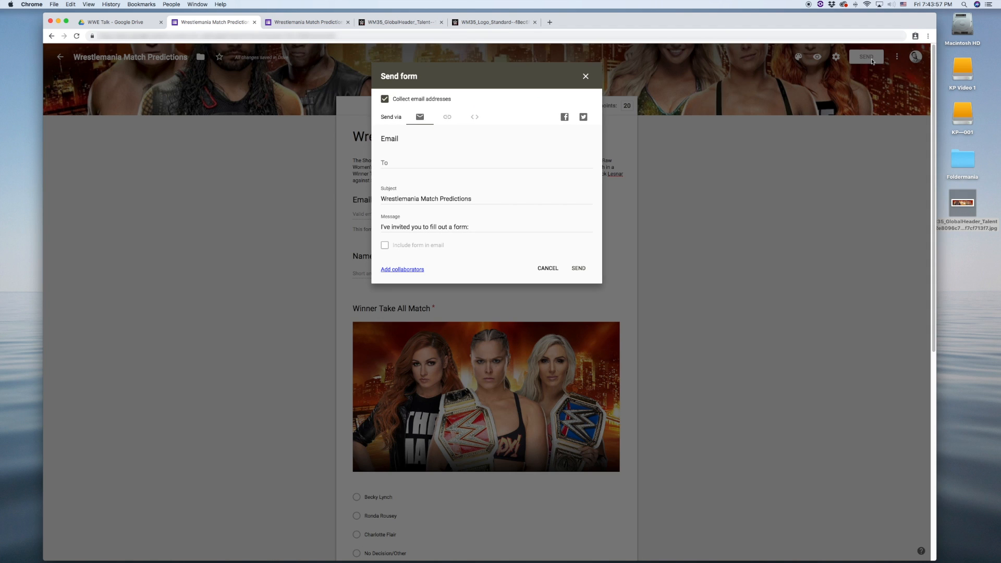
{"action": "left_click", "coordinate": [447, 118]}
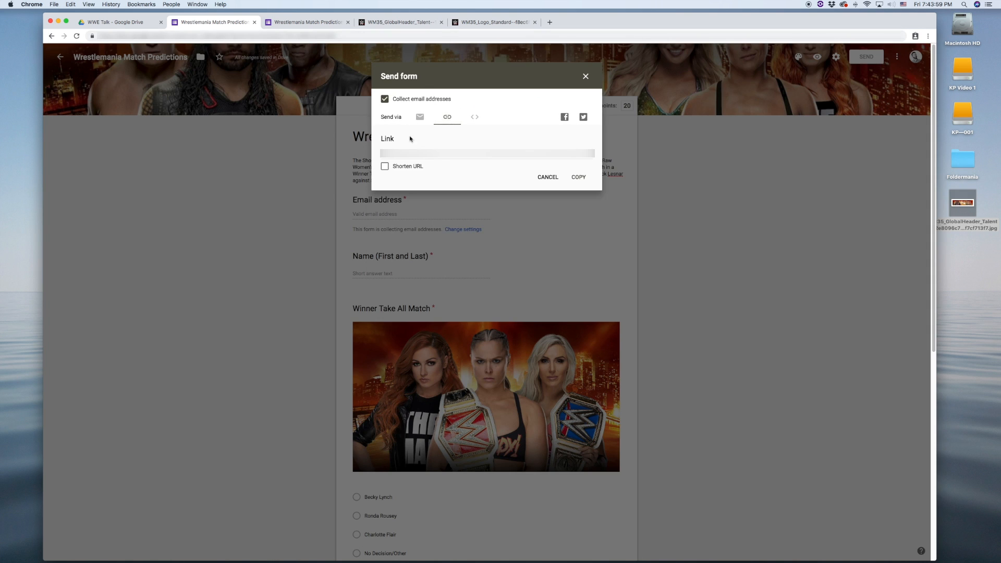
{"action": "left_click", "coordinate": [384, 166]}
{"action": "left_click", "coordinate": [577, 178]}
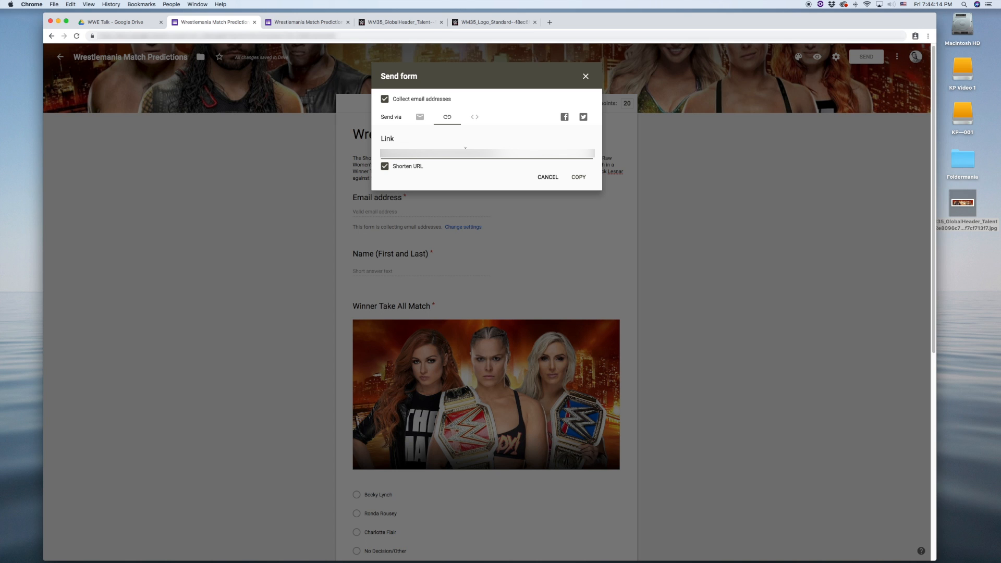
{"action": "left_click", "coordinate": [586, 77]}
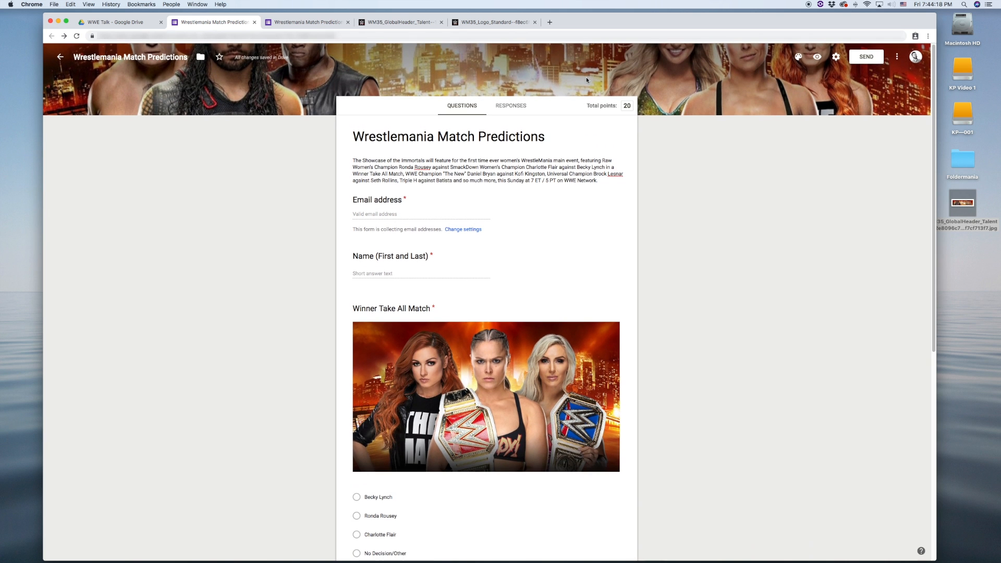